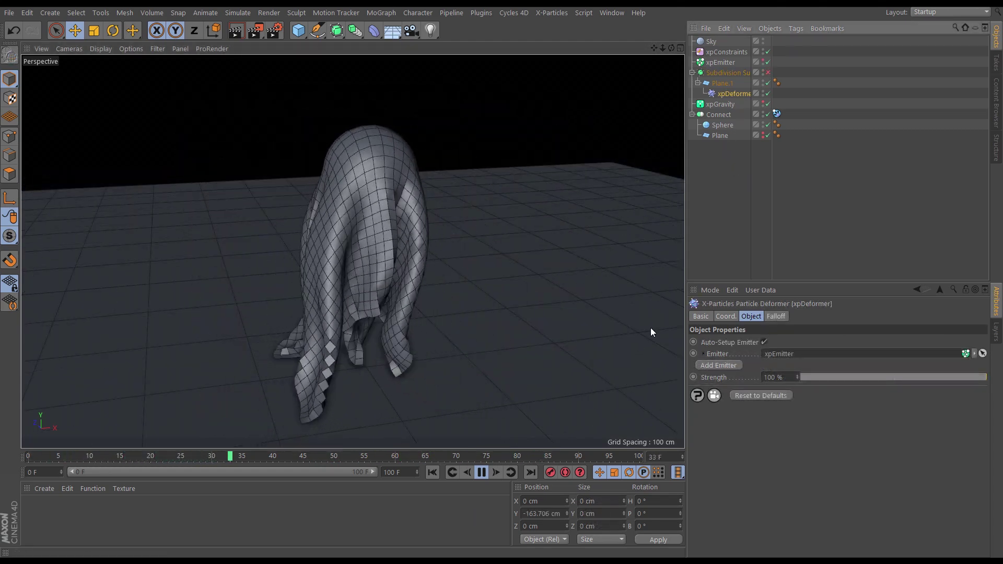
Replay the finished cloth drape from the start and nudge the sphere slightly up and left.
{"action": "left_click", "coordinate": [432, 473]}
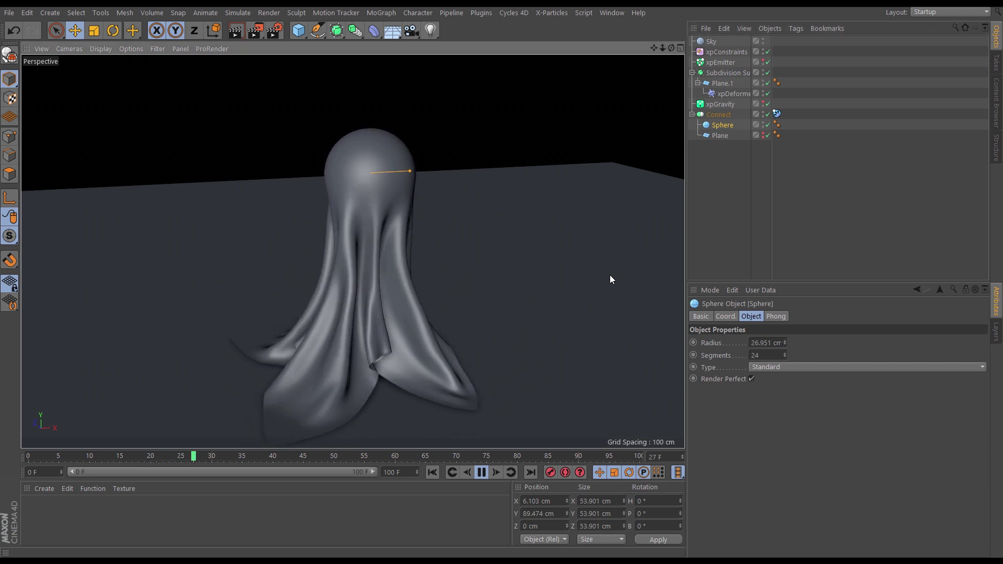
{"action": "mouse_move", "coordinate": [607, 274]}
{"action": "left_mouse_down"}
{"action": "mouse_move", "coordinate": [549, 274]}
{"action": "mouse_move", "coordinate": [595, 264]}
{"action": "left_mouse_up"}
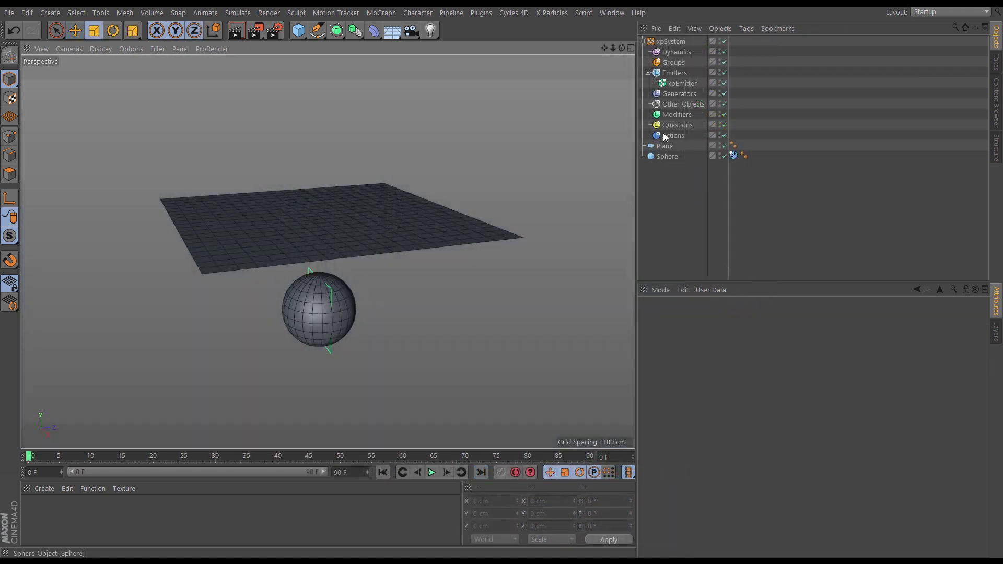
Add an xpConstraints object to the Dynamics folder and orbit to view the plane from above.
{"action": "left_click", "coordinate": [676, 52]}
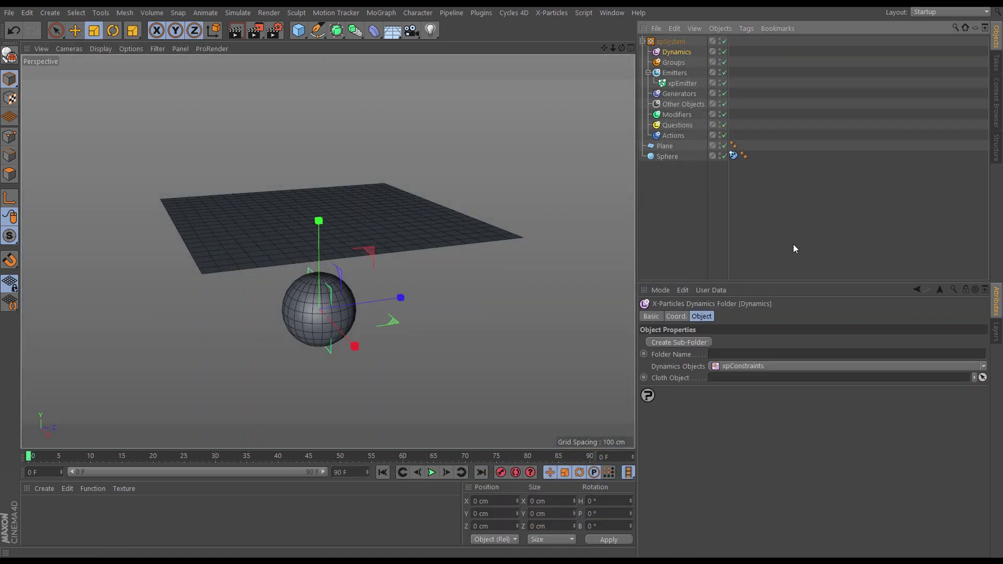
{"action": "left_click", "coordinate": [760, 366]}
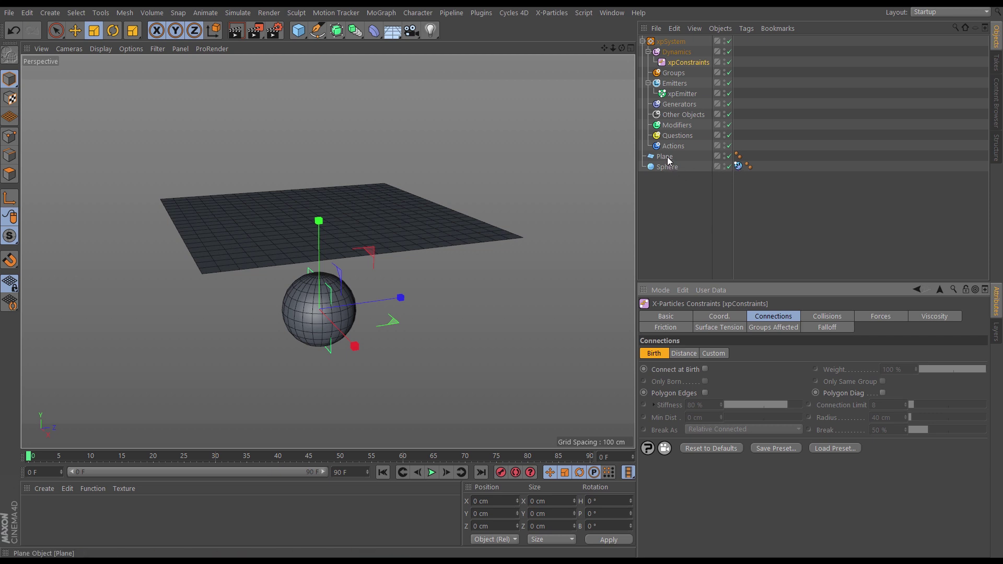
{"action": "mouse_move", "coordinate": [411, 220]}
{"action": "left_mouse_down", "text": "alt"}
{"action": "mouse_move", "coordinate": [425, 315]}
{"action": "mouse_move", "coordinate": [416, 206]}
{"action": "left_mouse_up", "text": "alt"}
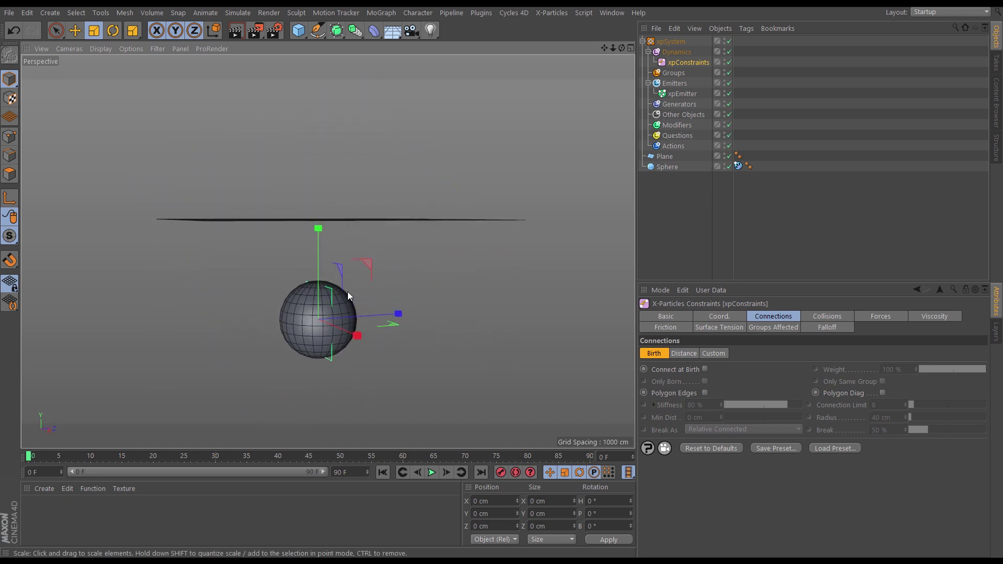
{"action": "left_click_drag", "start_coordinate": [411, 220], "coordinate": [349, 273], "text": "alt"}
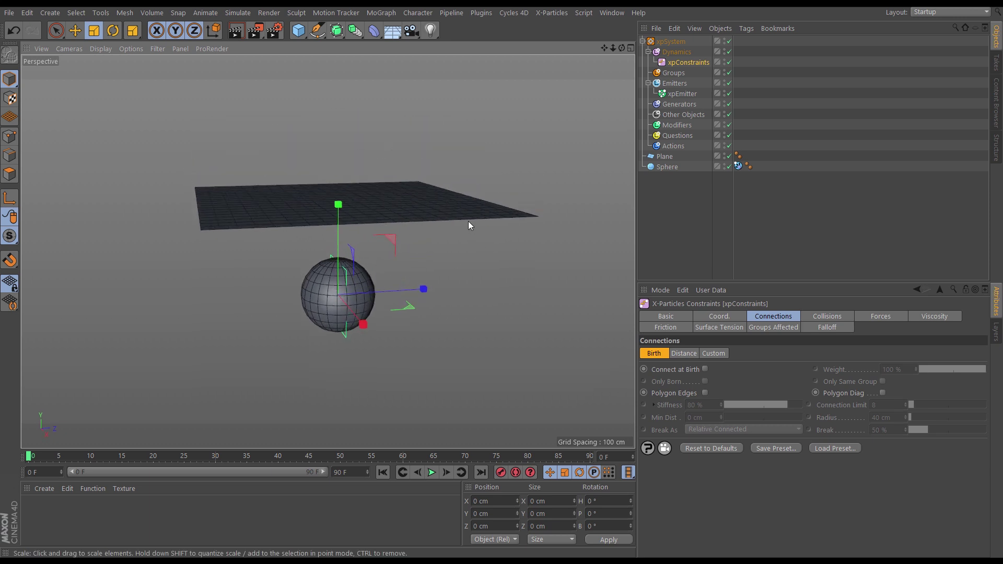
{"action": "mouse_move", "coordinate": [447, 208]}
{"action": "left_mouse_down", "text": "alt"}
{"action": "mouse_move", "coordinate": [462, 230]}
{"action": "mouse_move", "coordinate": [460, 209]}
{"action": "left_mouse_up", "text": "alt"}
Add an xpGravity motion modifier to the Modifiers folder.
{"action": "left_click", "coordinate": [678, 125]}
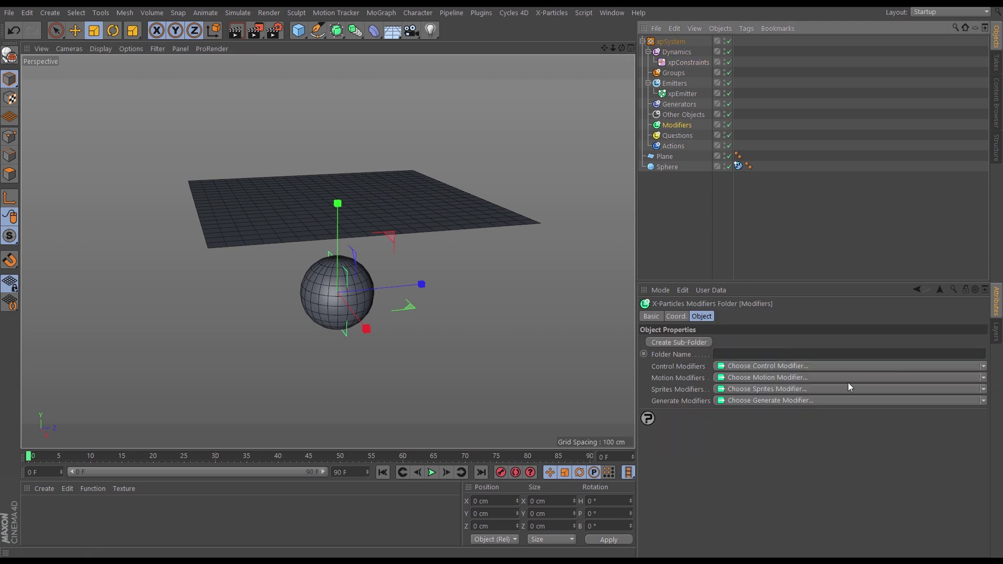
{"action": "left_click", "coordinate": [984, 378]}
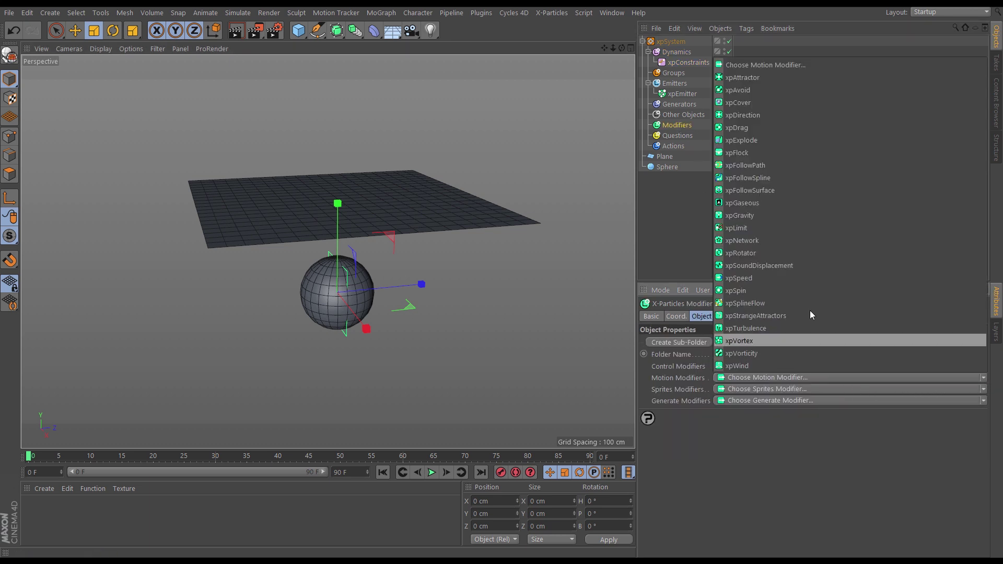
{"action": "left_click", "coordinate": [732, 226]}
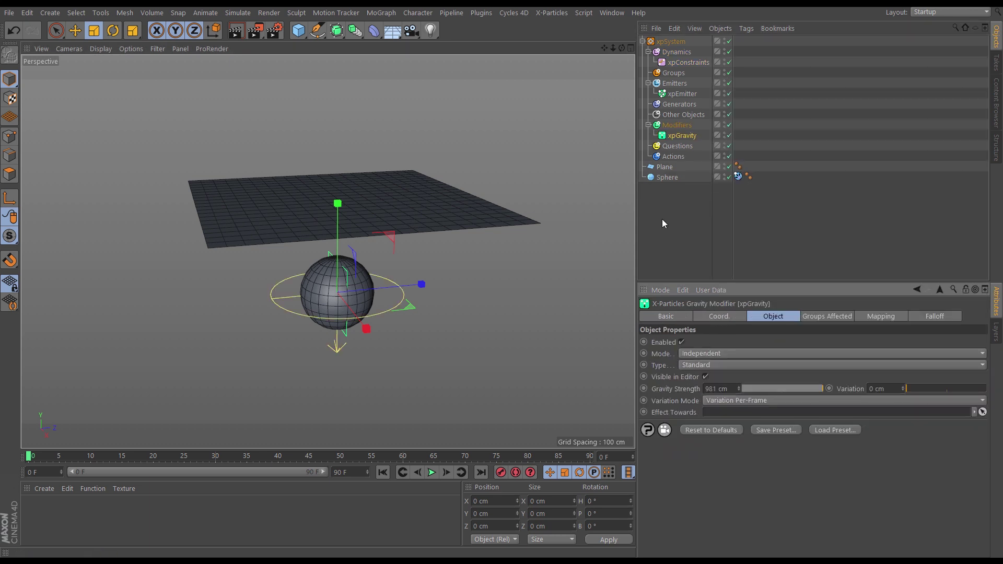
Set xpEmitter's shape to the Plane object, emitting one particle from each point.
{"action": "left_click", "coordinate": [683, 95]}
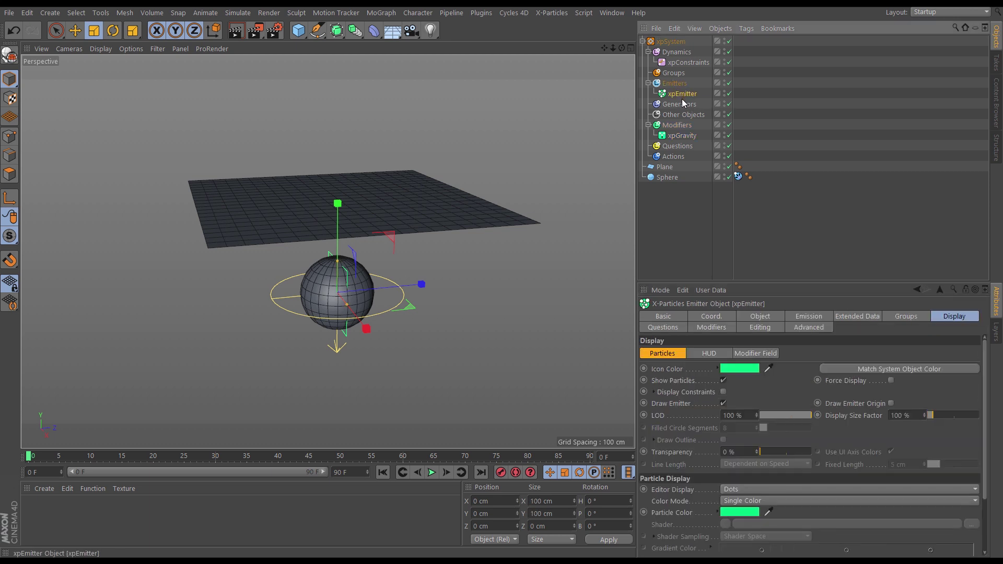
{"action": "left_click", "coordinate": [755, 318]}
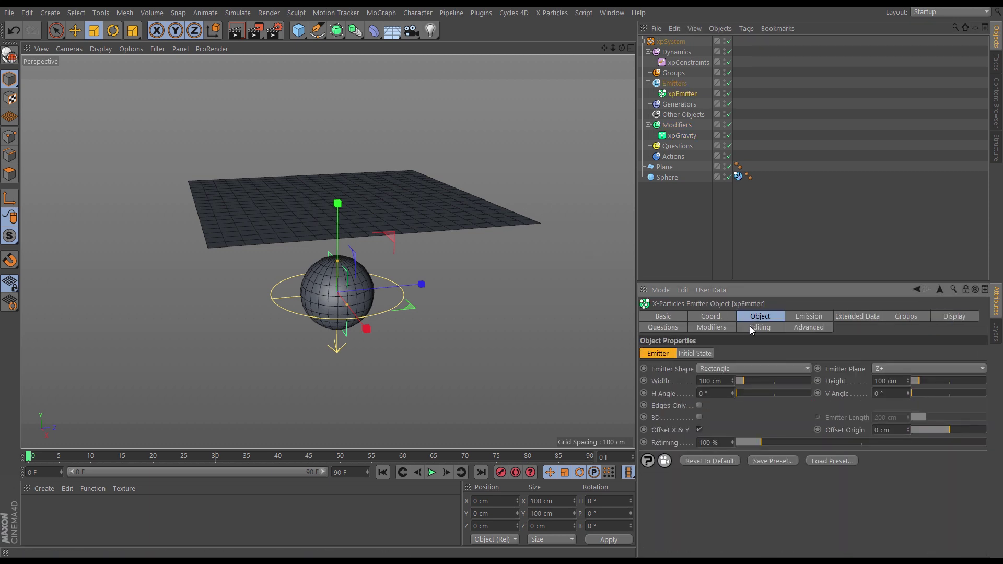
{"action": "left_click", "coordinate": [722, 368]}
{"action": "left_click", "coordinate": [729, 472]}
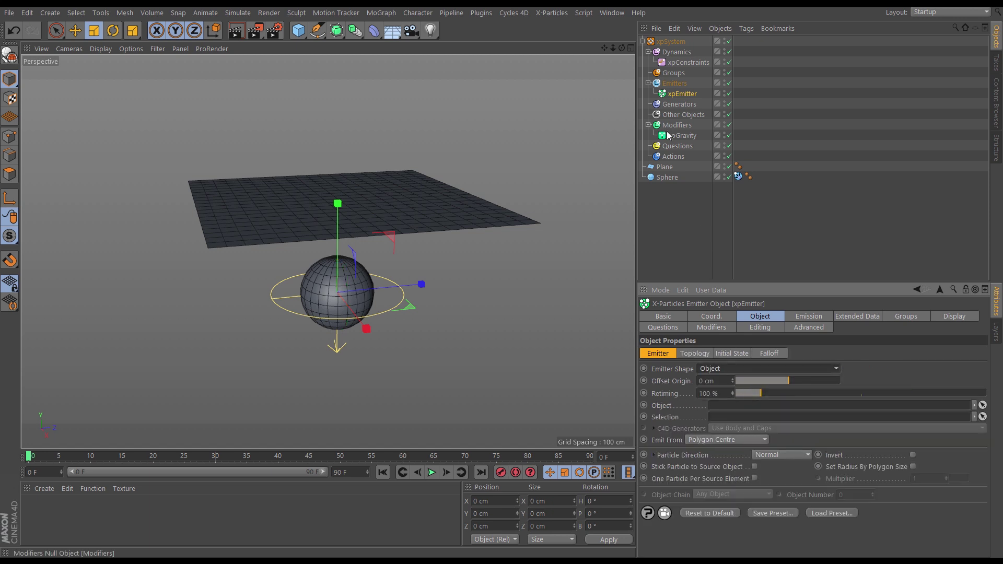
{"action": "left_click_drag", "start_coordinate": [670, 168], "coordinate": [729, 406]}
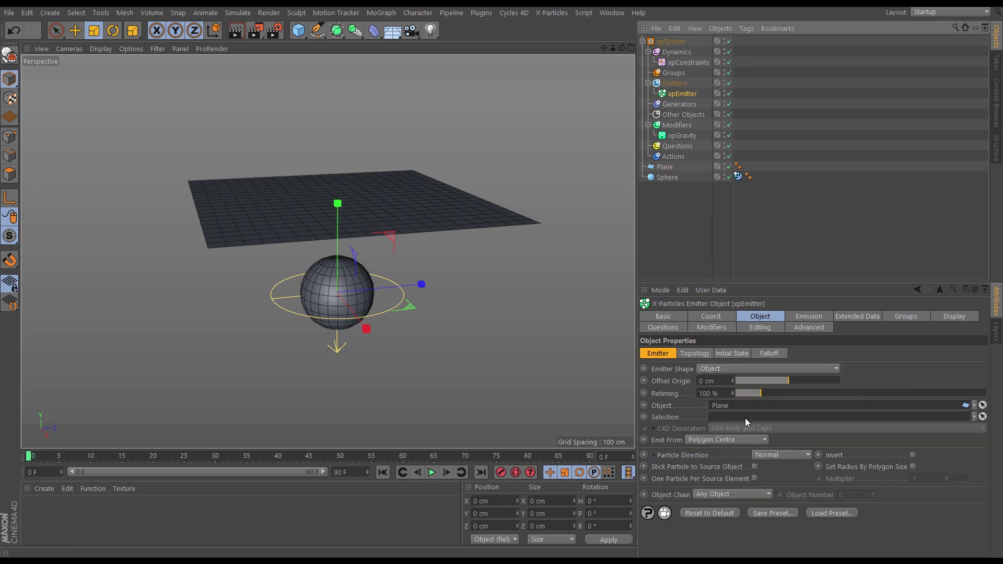
{"action": "left_click", "coordinate": [707, 439]}
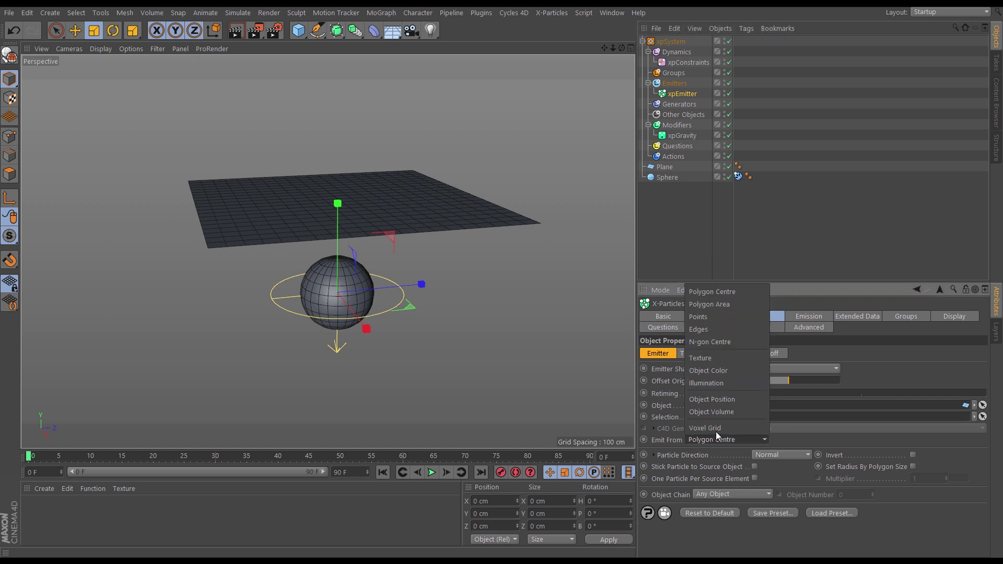
{"action": "left_click", "coordinate": [707, 317]}
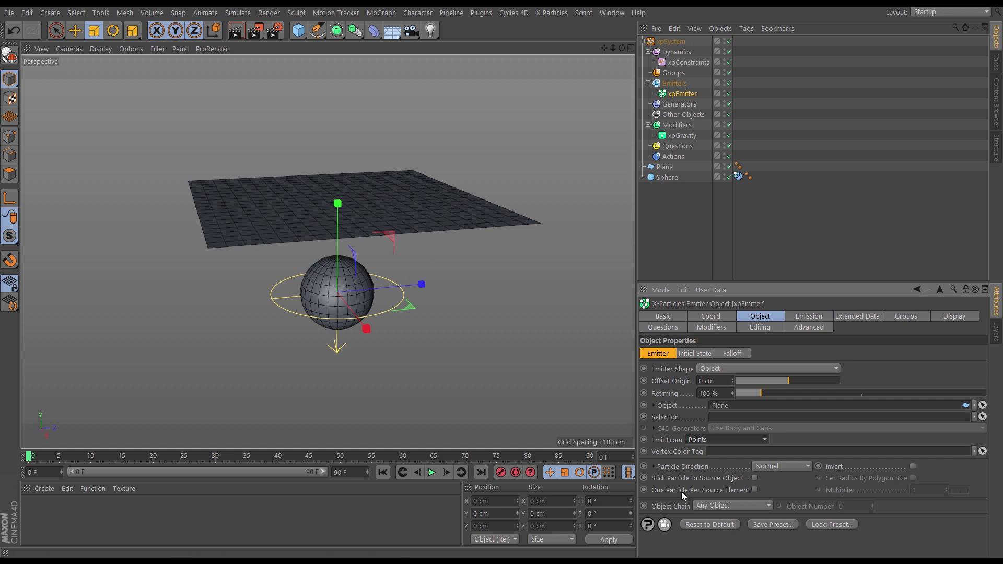
{"action": "left_click", "coordinate": [755, 490]}
{"action": "left_click_drag", "start_coordinate": [425, 230], "coordinate": [431, 197], "text": "alt"}
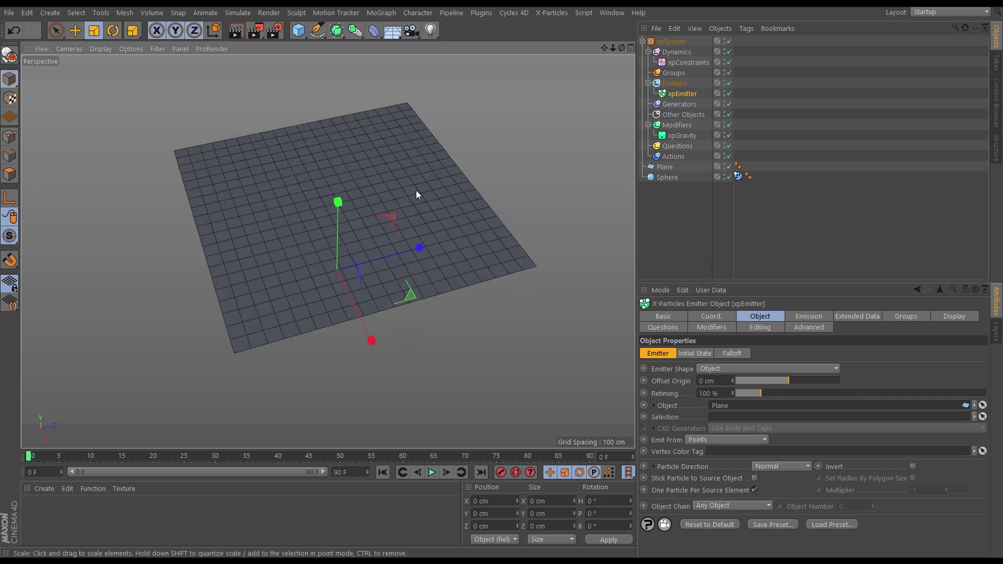
Switch xpEmitter to Shot emission with 0 cm particle speed, then step a frame to check.
{"action": "left_click", "coordinate": [804, 315]}
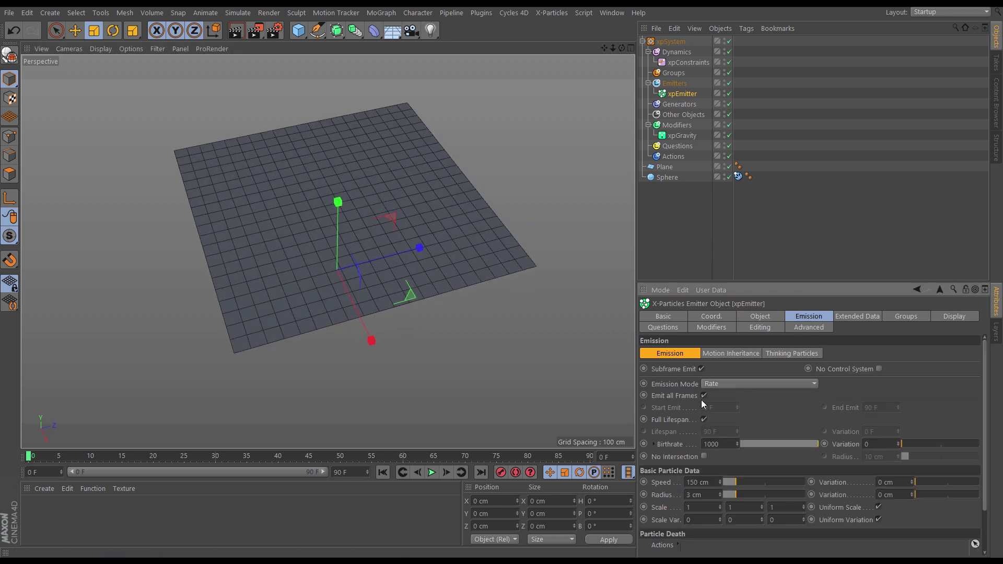
{"action": "left_click", "coordinate": [725, 386]}
{"action": "left_click", "coordinate": [718, 424]}
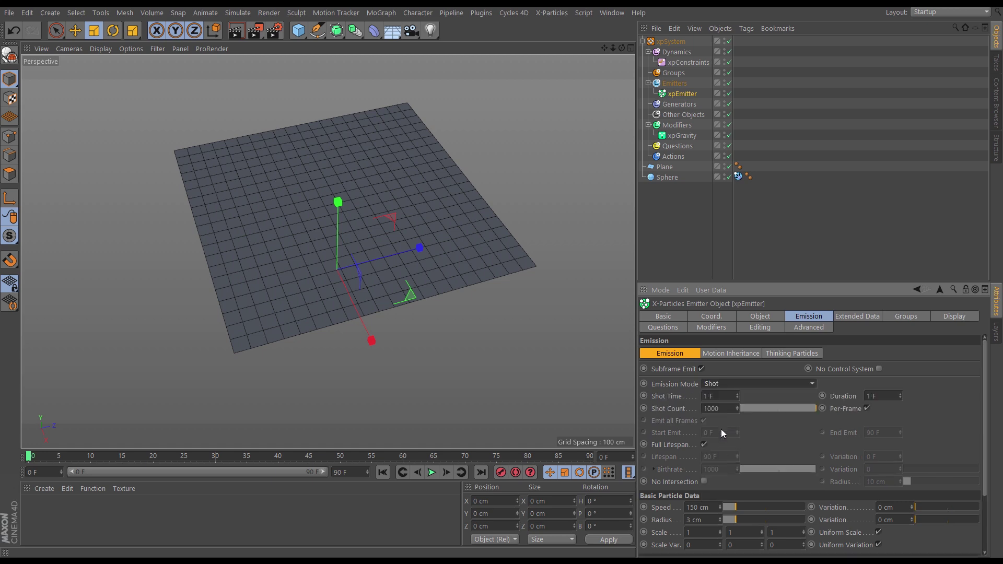
{"action": "left_click", "coordinate": [447, 472]}
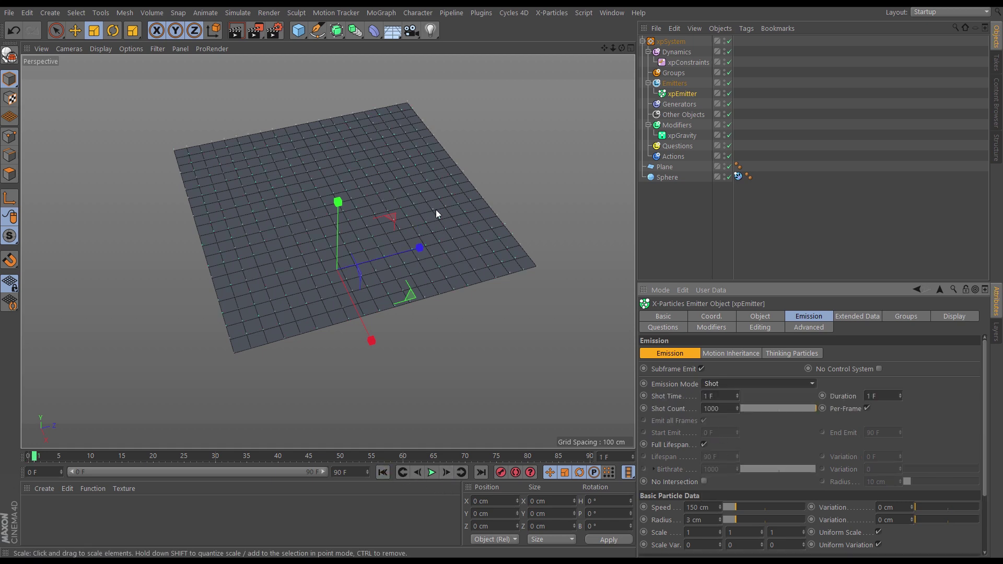
{"action": "left_click_drag", "start_coordinate": [437, 210], "coordinate": [421, 196], "text": "alt"}
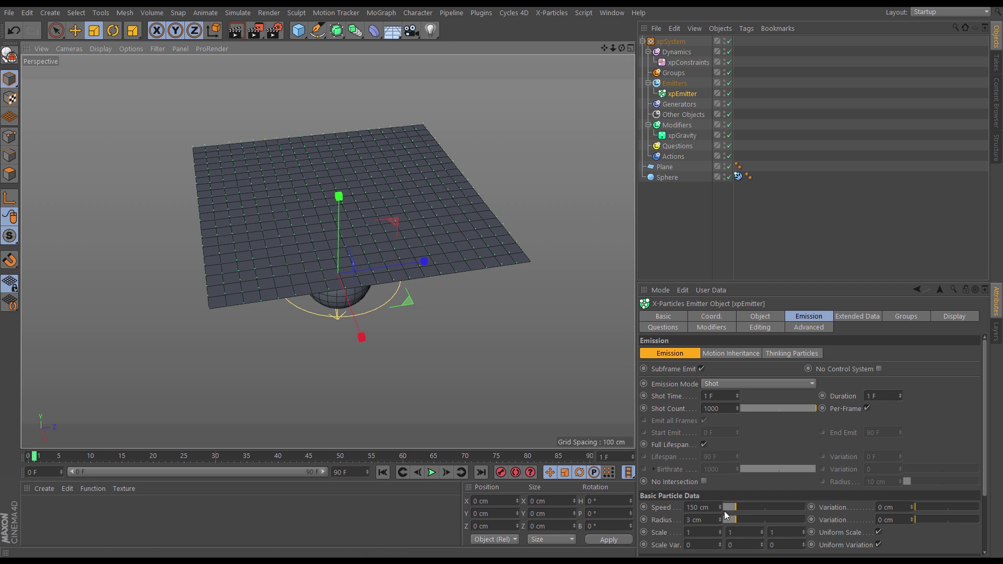
{"action": "left_click_drag", "start_coordinate": [734, 508], "coordinate": [723, 508]}
{"action": "left_click", "coordinate": [383, 473]}
{"action": "left_click", "coordinate": [447, 472]}
{"action": "left_click_drag", "start_coordinate": [437, 233], "coordinate": [469, 228], "text": "alt"}
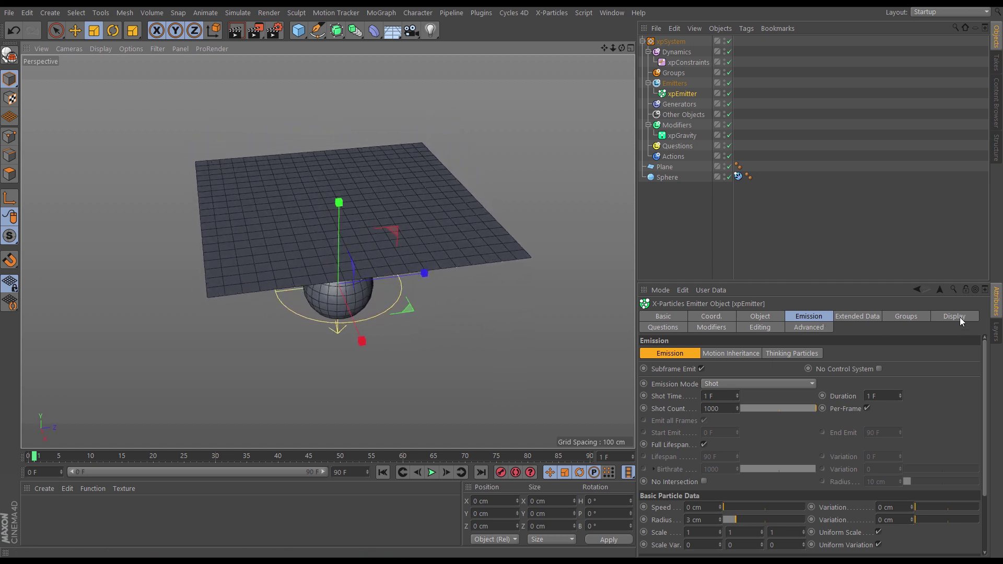
Set the emitter's Editor Display to Squares and step a frame to show the particles.
{"action": "left_click", "coordinate": [944, 317]}
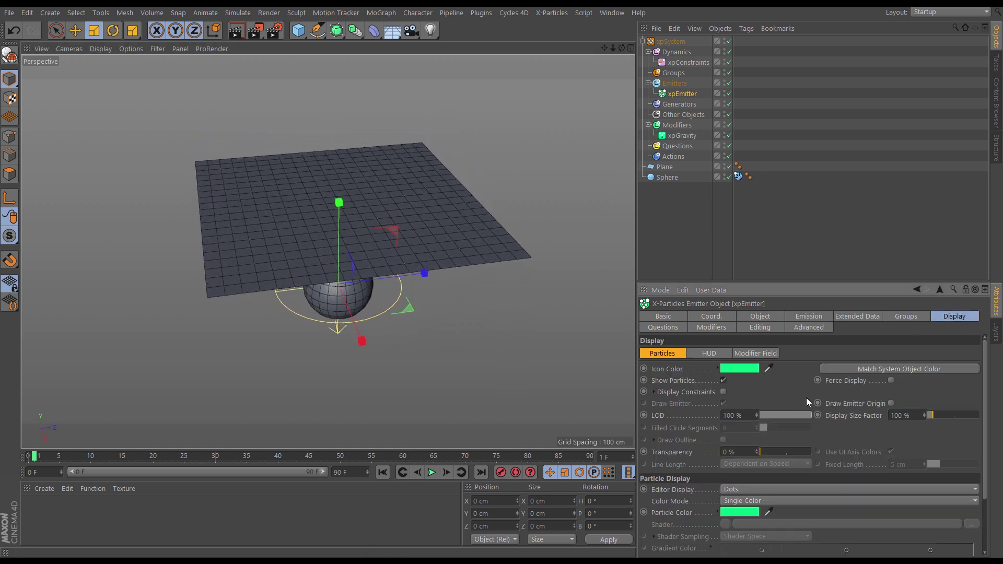
{"action": "left_click", "coordinate": [731, 490]}
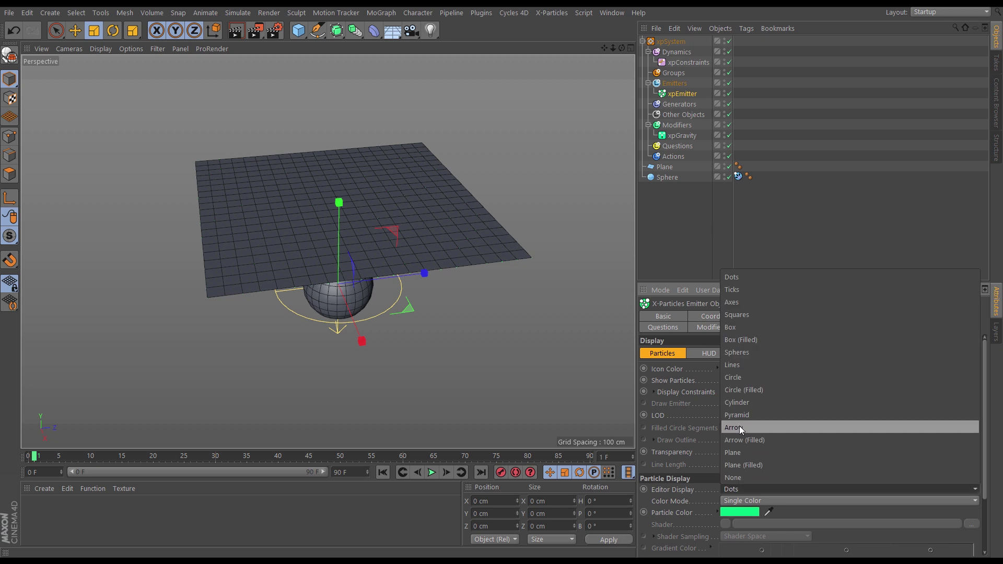
{"action": "left_click", "coordinate": [736, 314]}
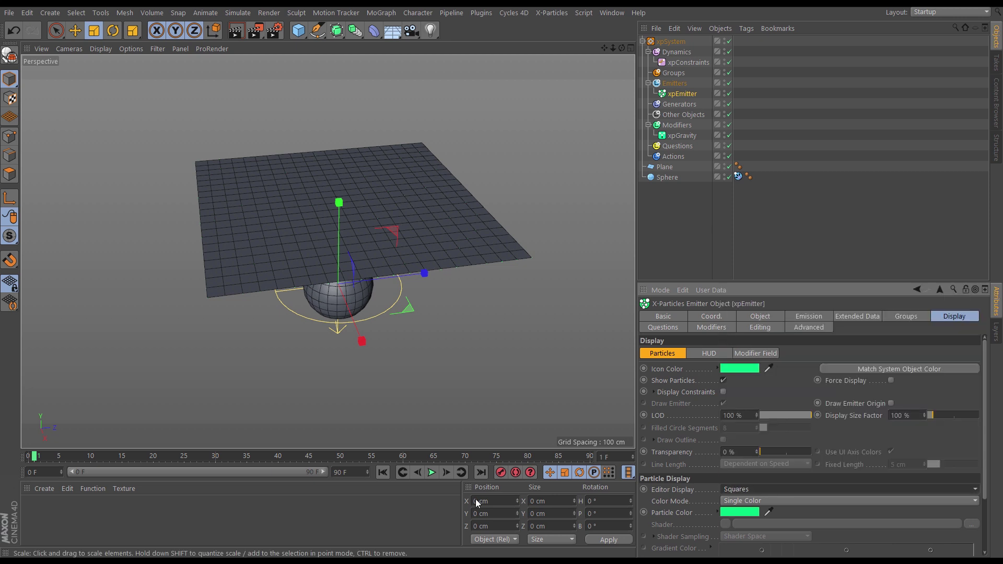
{"action": "left_click", "coordinate": [383, 472]}
{"action": "left_click", "coordinate": [448, 473]}
Hide the Plane mesh in the viewport and enable Display Constraints on the emitter.
{"action": "left_click", "coordinate": [724, 164]}
{"action": "left_click", "coordinate": [724, 164]}
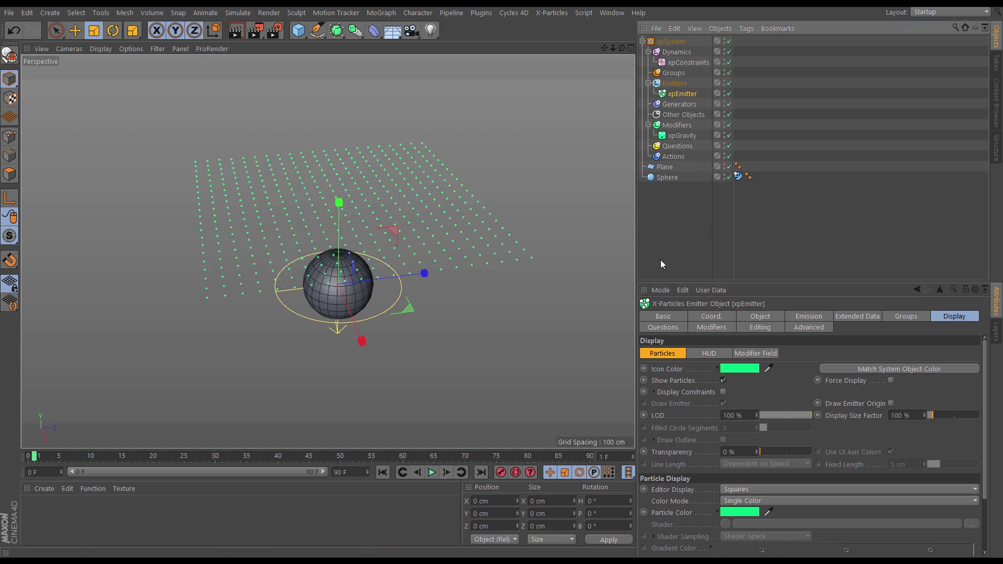
{"action": "left_click", "coordinate": [724, 392]}
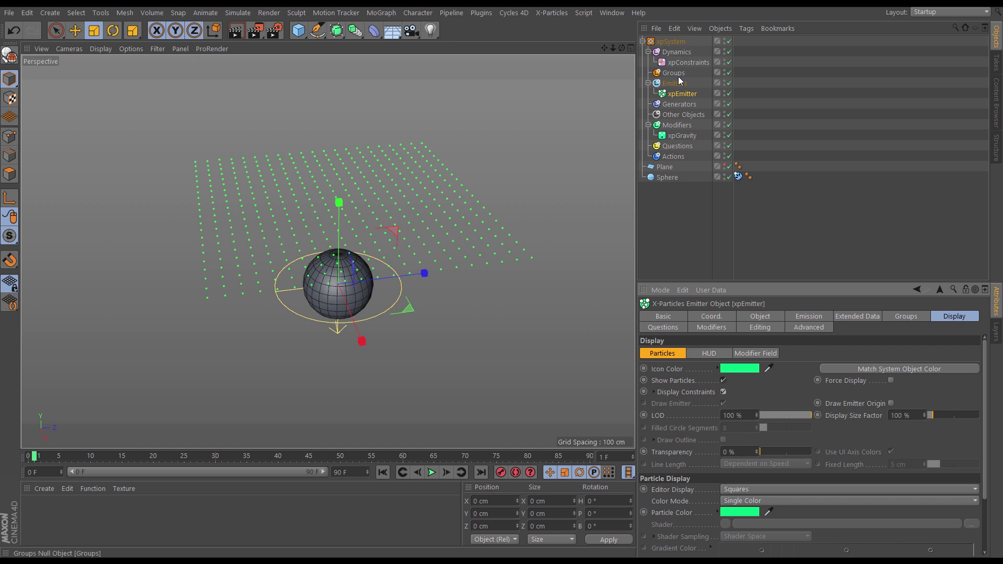
Enable Connect at Birth on xpConstraints and refresh to show the yellow links.
{"action": "left_click", "coordinate": [687, 62]}
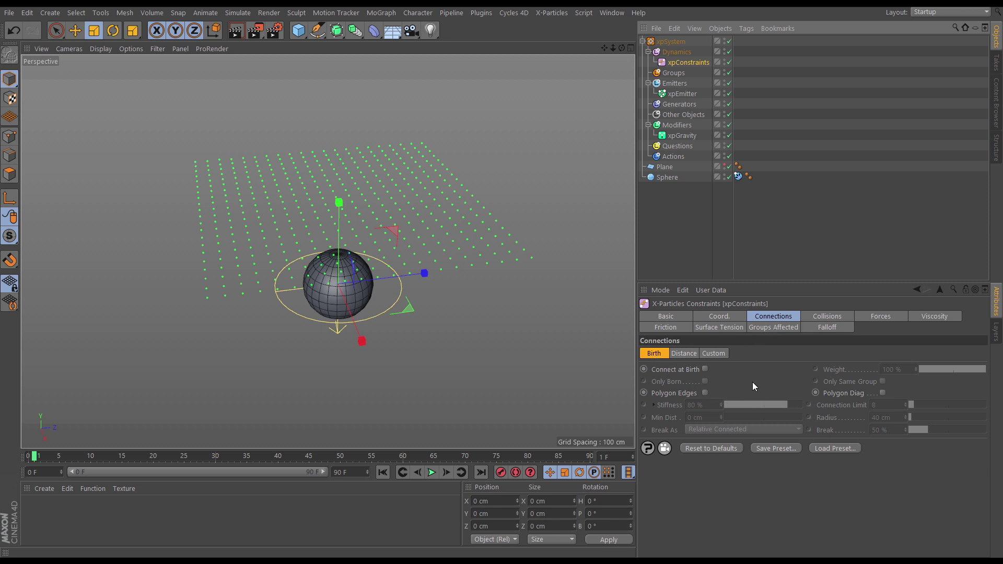
{"action": "left_click", "coordinate": [706, 369]}
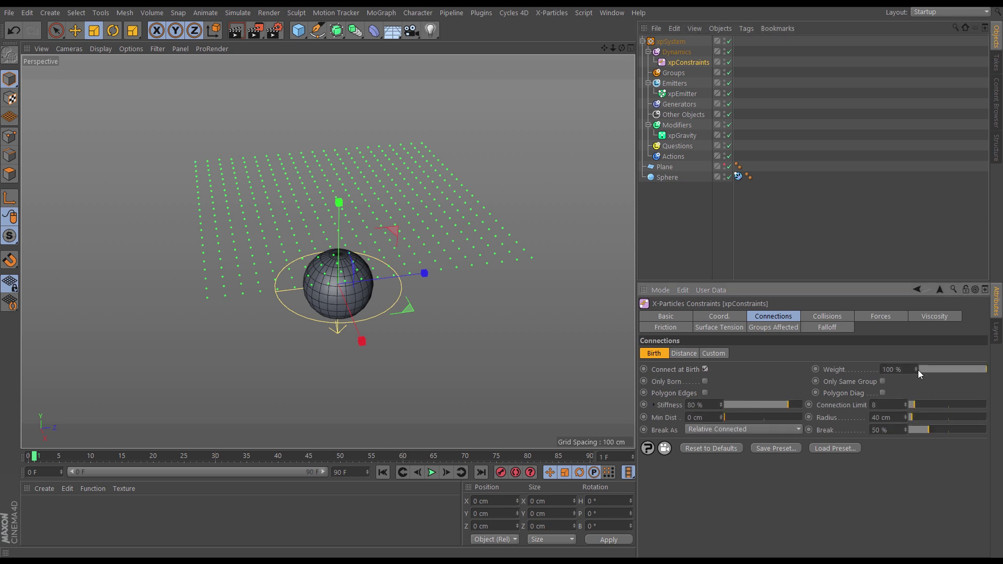
{"action": "left_click", "coordinate": [382, 472]}
{"action": "left_click", "coordinate": [447, 472]}
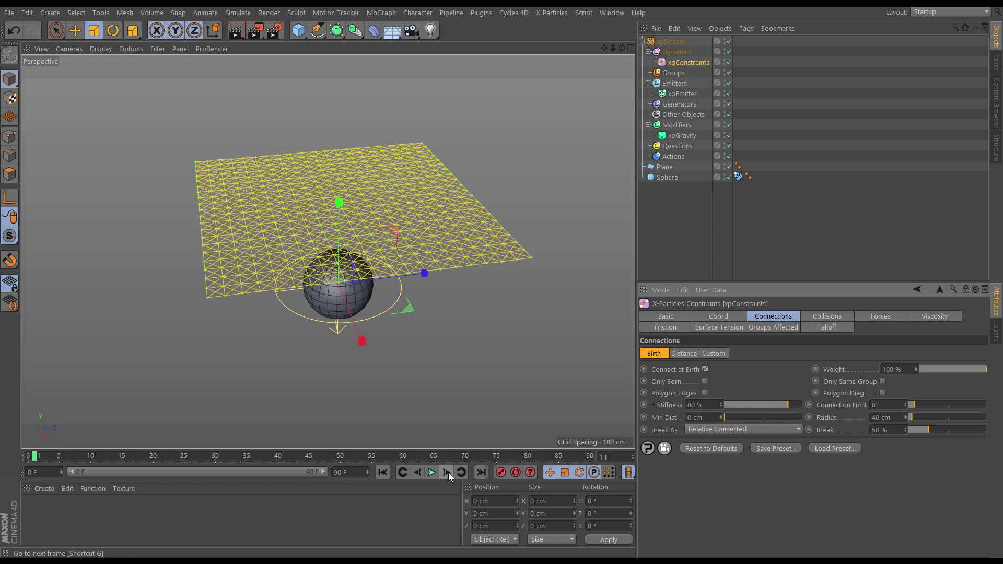
Zoom out and orbit to a low angle over the linked sheet and sphere.
{"action": "left_click_drag", "start_coordinate": [409, 187], "coordinate": [396, 226], "text": "alt"}
{"action": "right_click_drag", "start_coordinate": [390, 291], "coordinate": [456, 274], "text": "alt"}
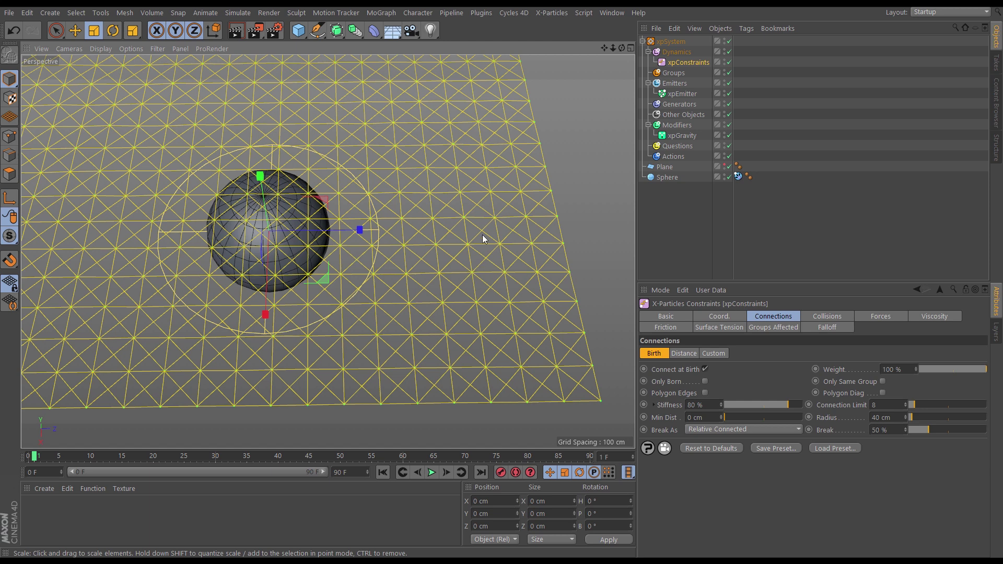
{"action": "scroll", "coordinate": [486, 234], "scroll_direction": "down", "scroll_amount": 5}
{"action": "left_click_drag", "start_coordinate": [443, 253], "coordinate": [475, 290], "text": "alt"}
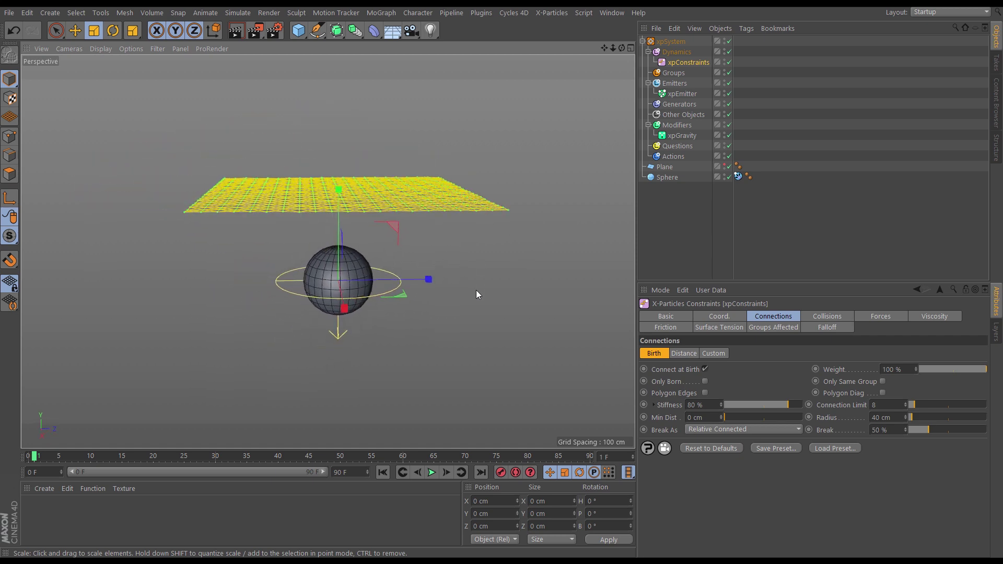
Set xpConstraints Break As to None and replay the cloth dropping past the sphere.
{"action": "left_click", "coordinate": [417, 473]}
{"action": "left_click", "coordinate": [432, 472]}
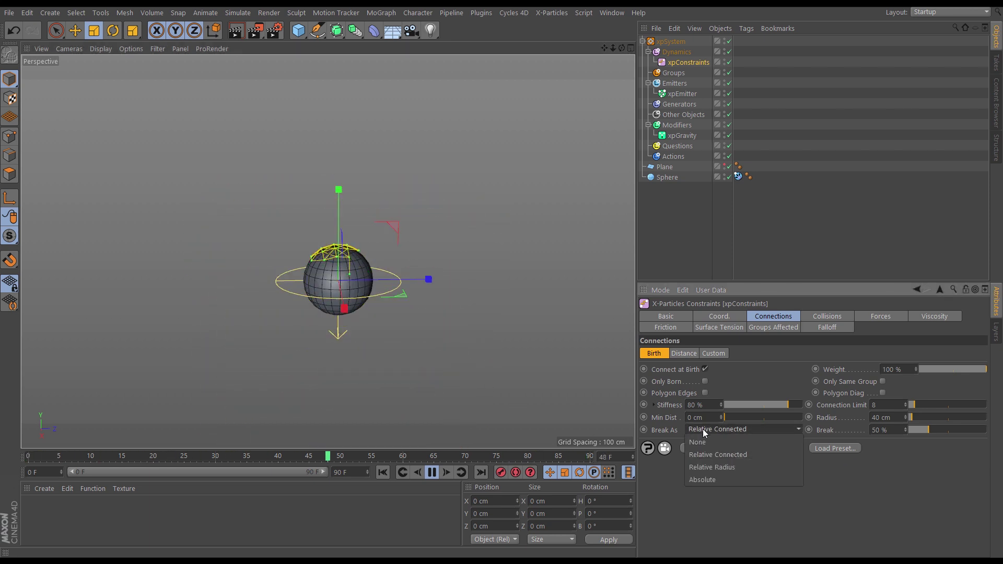
{"action": "left_click", "coordinate": [701, 443]}
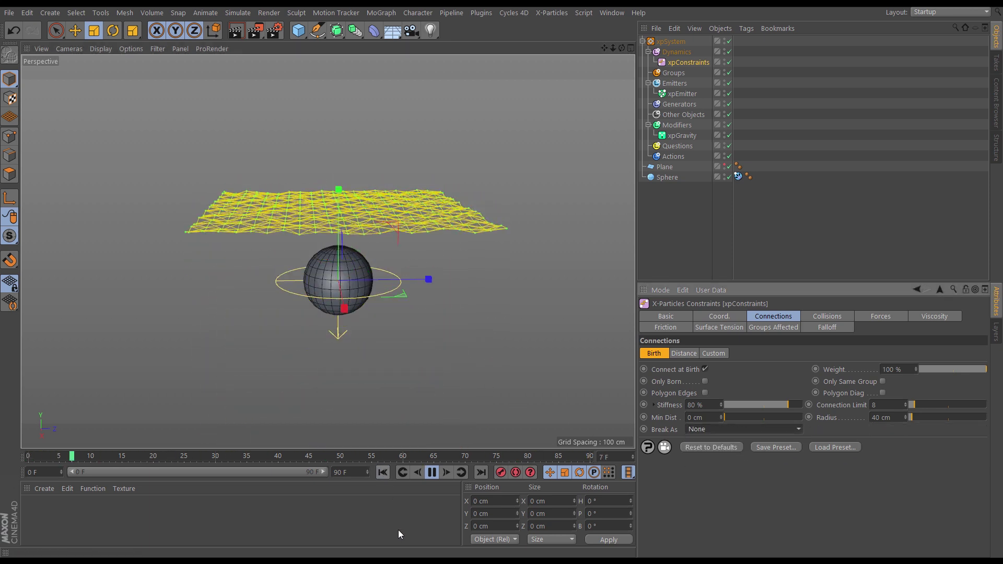
{"action": "scroll", "coordinate": [257, 289], "scroll_direction": "down", "scroll_amount": 3}
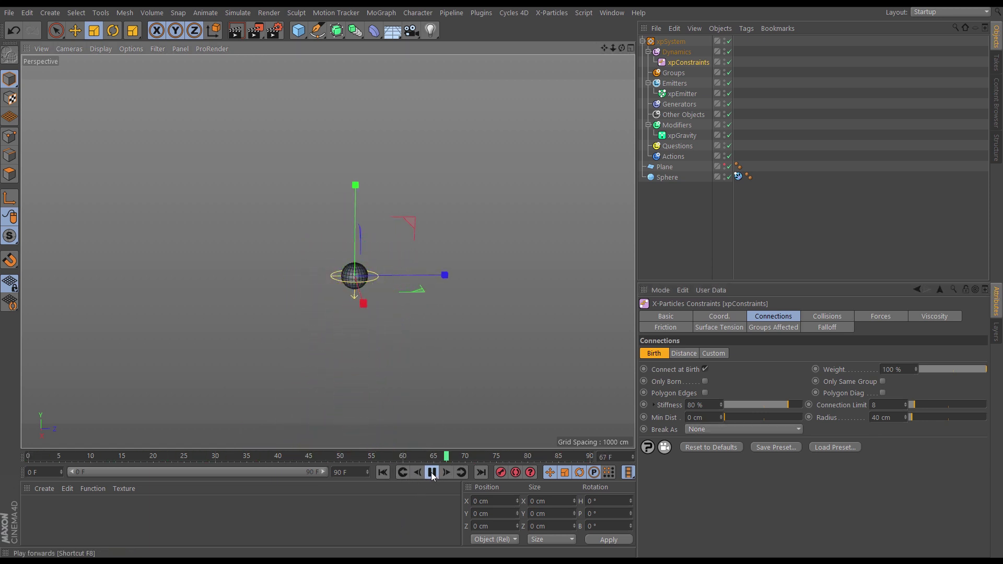
{"action": "left_click", "coordinate": [431, 473]}
{"action": "left_click", "coordinate": [383, 472]}
{"action": "left_click", "coordinate": [432, 473]}
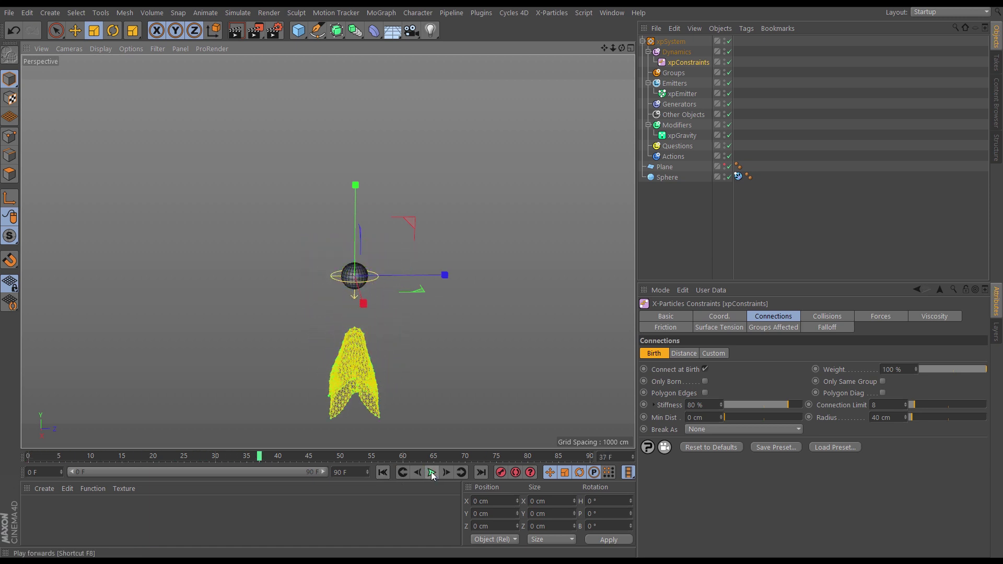
{"action": "left_click", "coordinate": [431, 472]}
{"action": "left_click", "coordinate": [383, 473]}
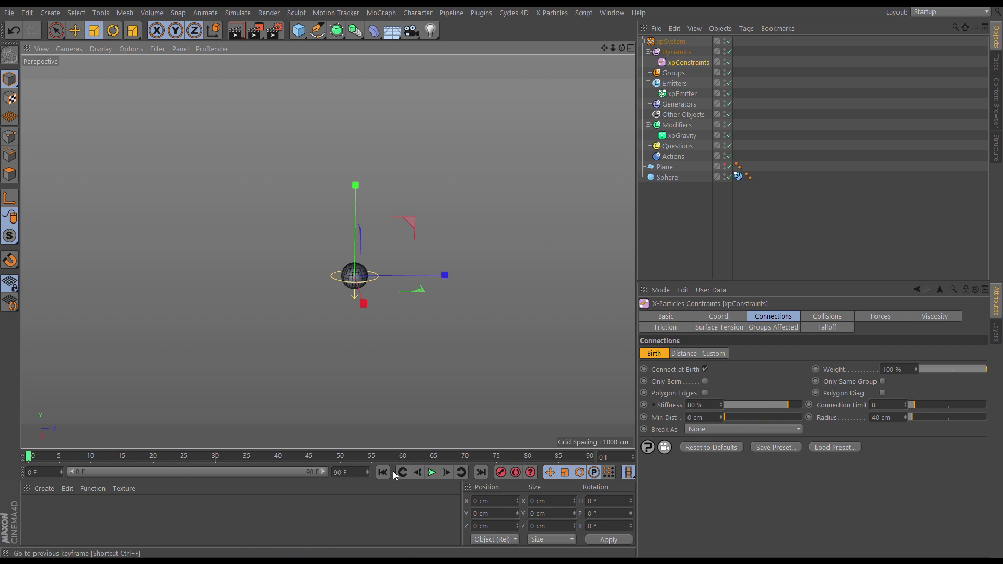
Reduce the xpConstraints connection Radius to 0 cm, leaving the plane's particles unconnected.
{"action": "left_click", "coordinate": [446, 472]}
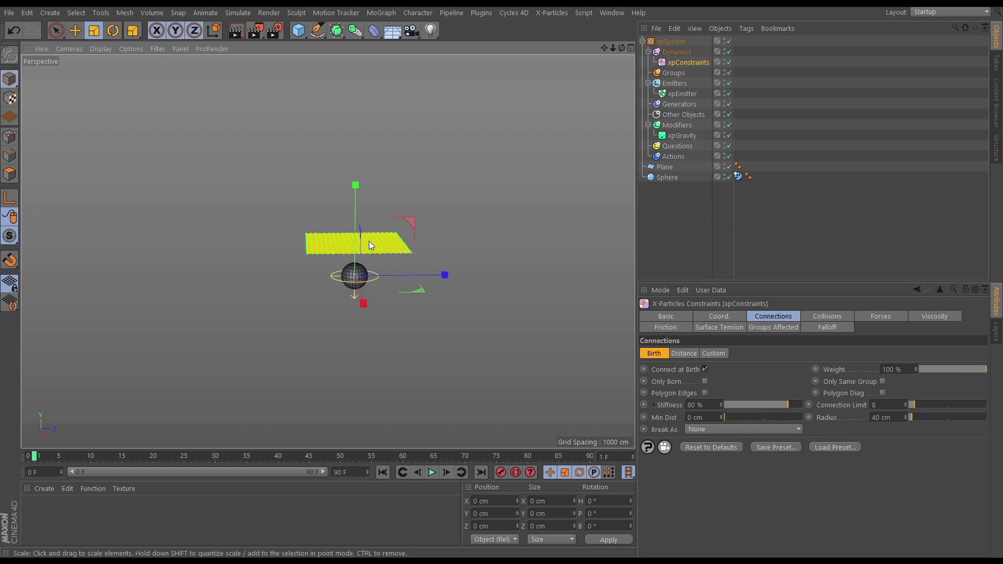
{"action": "scroll", "coordinate": [379, 240], "scroll_direction": "up", "scroll_amount": 10}
{"action": "middle_click_drag", "start_coordinate": [440, 315], "coordinate": [445, 284], "text": "alt"}
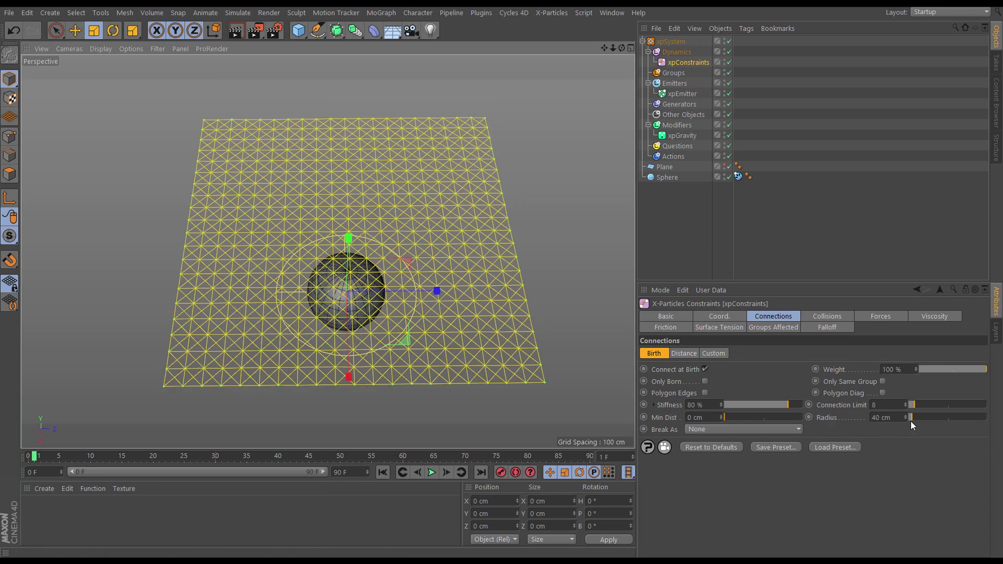
{"action": "left_click_drag", "start_coordinate": [911, 418], "coordinate": [883, 434]}
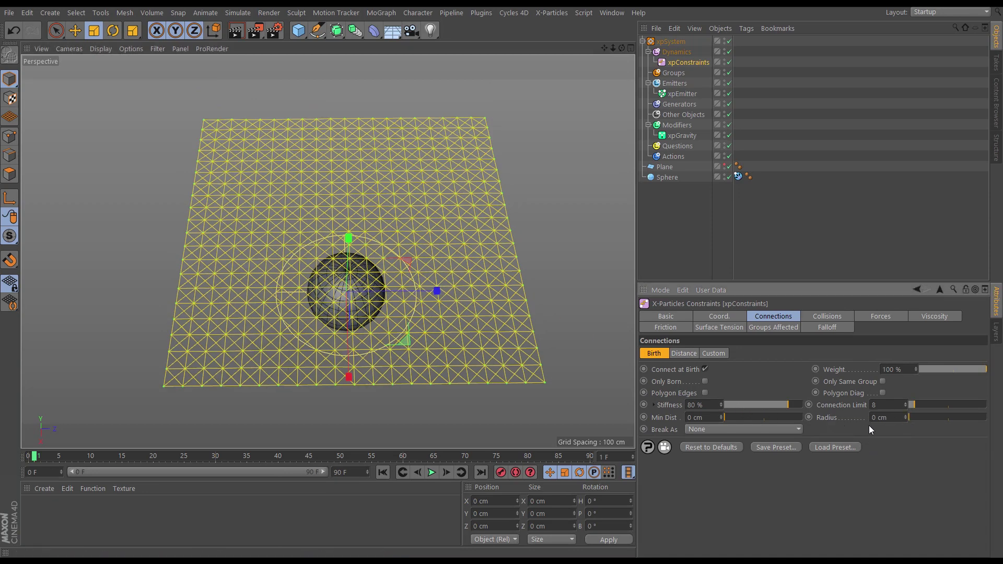
{"action": "left_click", "coordinate": [383, 472]}
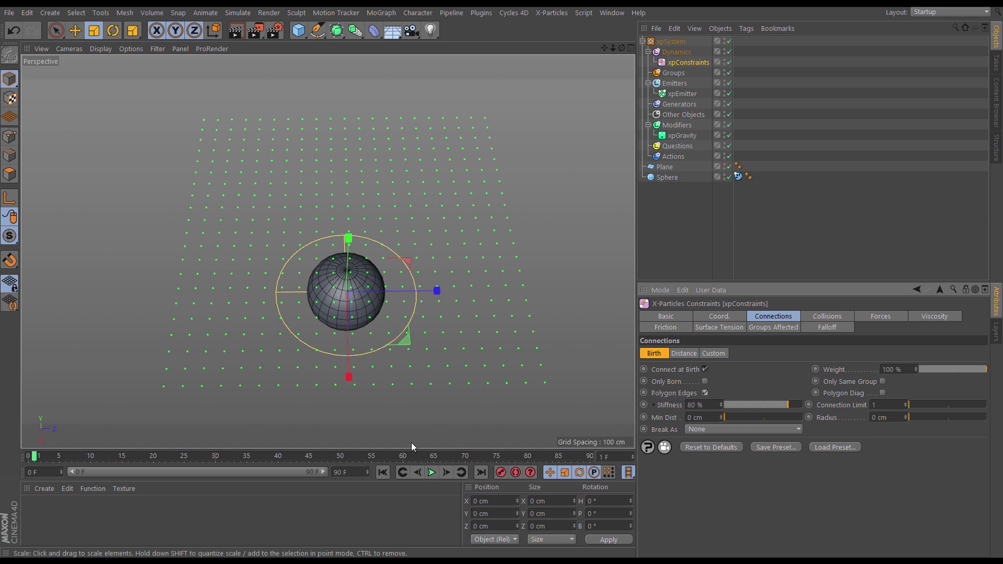
Rebuild the cloth at frame 1 with Polygon Edges and Connection Limit 1 as a square grid.
{"action": "left_click", "coordinate": [386, 469]}
{"action": "left_click", "coordinate": [448, 469]}
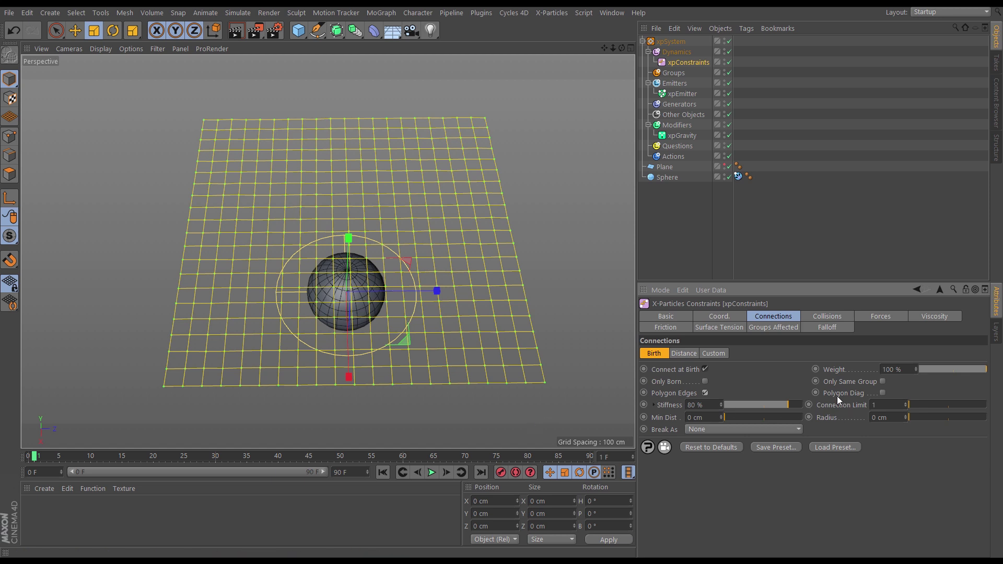
Enable Polygon Diag and rebuild the cloth so diagonal links brace each grid square.
{"action": "left_click", "coordinate": [883, 393]}
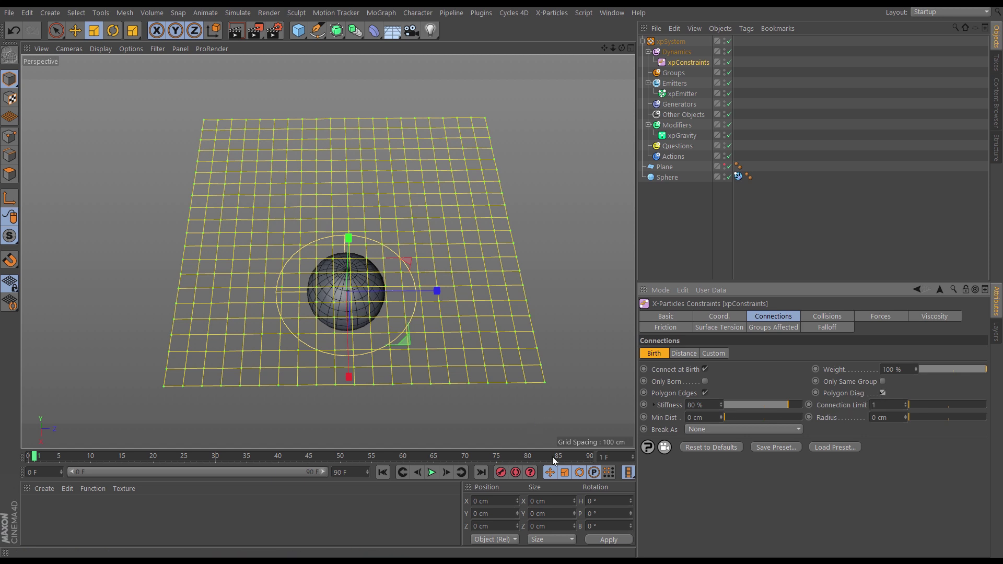
{"action": "left_click", "coordinate": [383, 472]}
{"action": "left_click", "coordinate": [447, 472]}
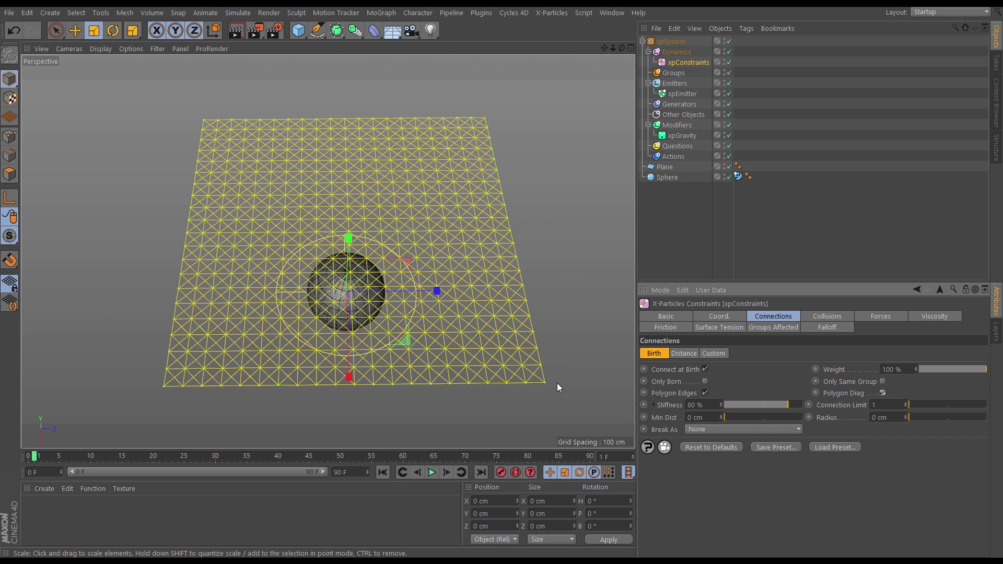
Enable Collisions on the xpConstraints Collisions tab so the cloth's own particles collide.
{"action": "left_click", "coordinate": [809, 319]}
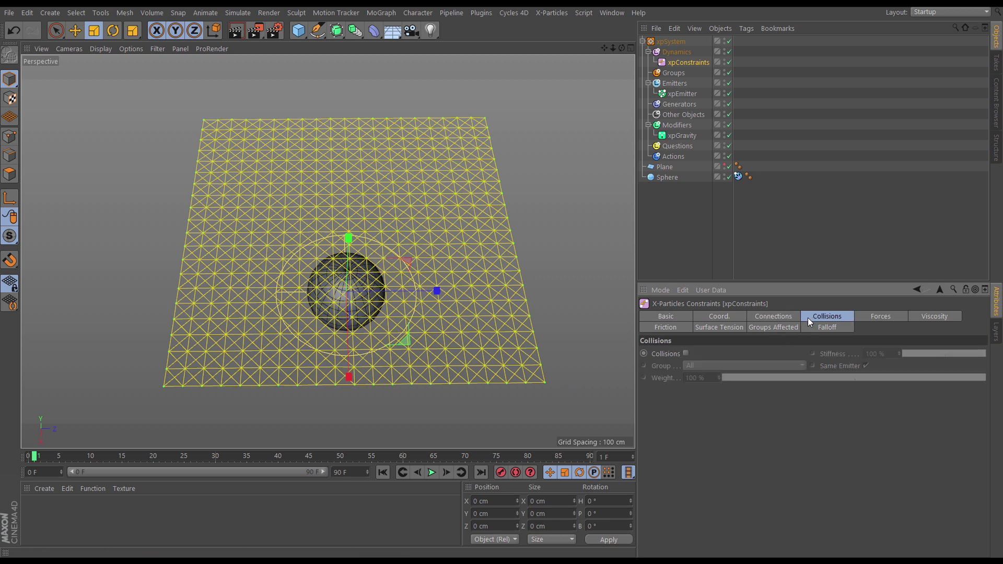
{"action": "left_click", "coordinate": [687, 354]}
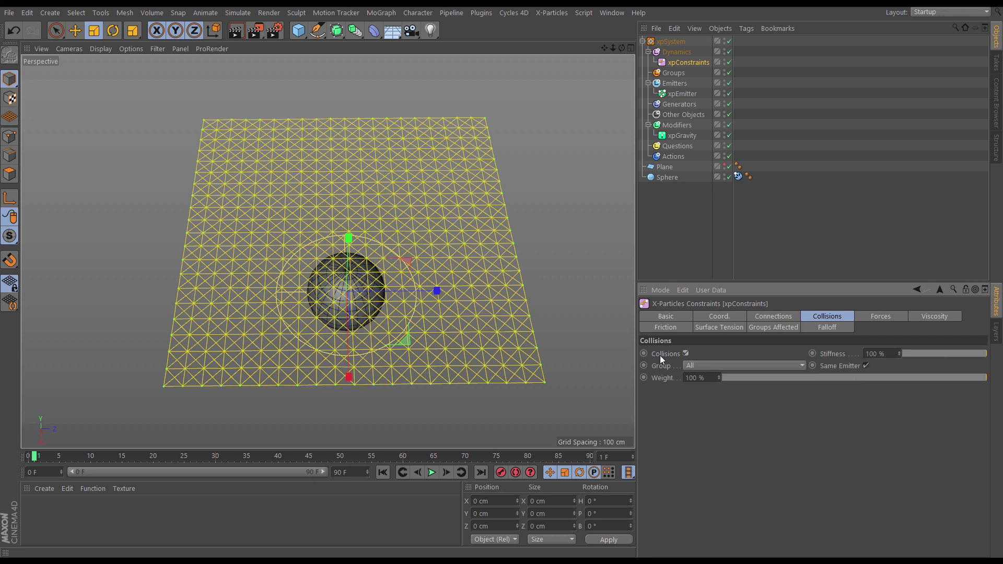
{"action": "left_click_drag", "start_coordinate": [368, 313], "coordinate": [376, 206], "text": "alt"}
{"action": "right_click_drag", "start_coordinate": [416, 318], "coordinate": [339, 285], "text": "alt"}
{"action": "left_click_drag", "start_coordinate": [371, 264], "coordinate": [415, 280], "text": "alt"}
Replay the cloth draping over the sphere from the start, then rewind to frame 0.
{"action": "left_click", "coordinate": [681, 207]}
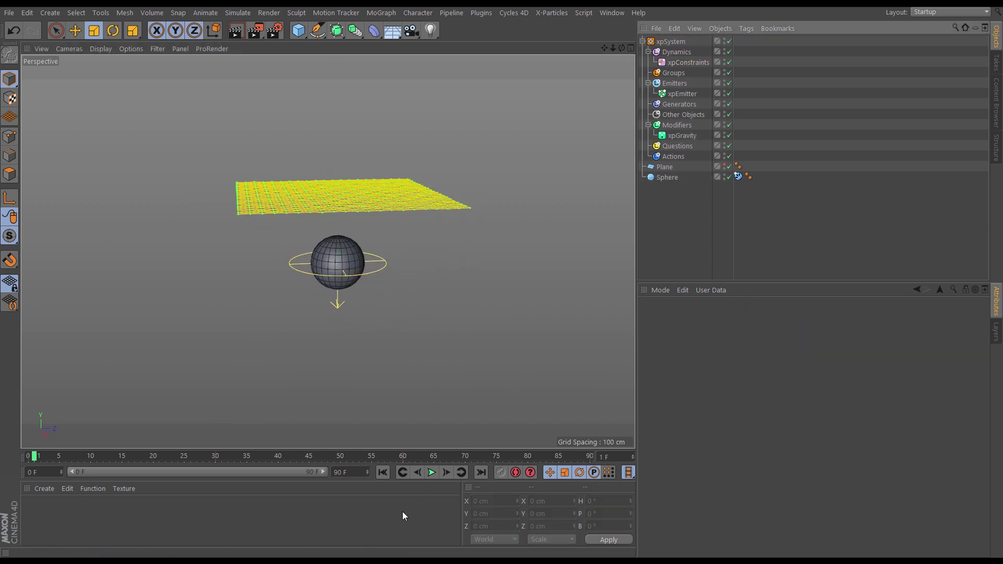
{"action": "left_click", "coordinate": [384, 472]}
{"action": "left_click", "coordinate": [433, 472]}
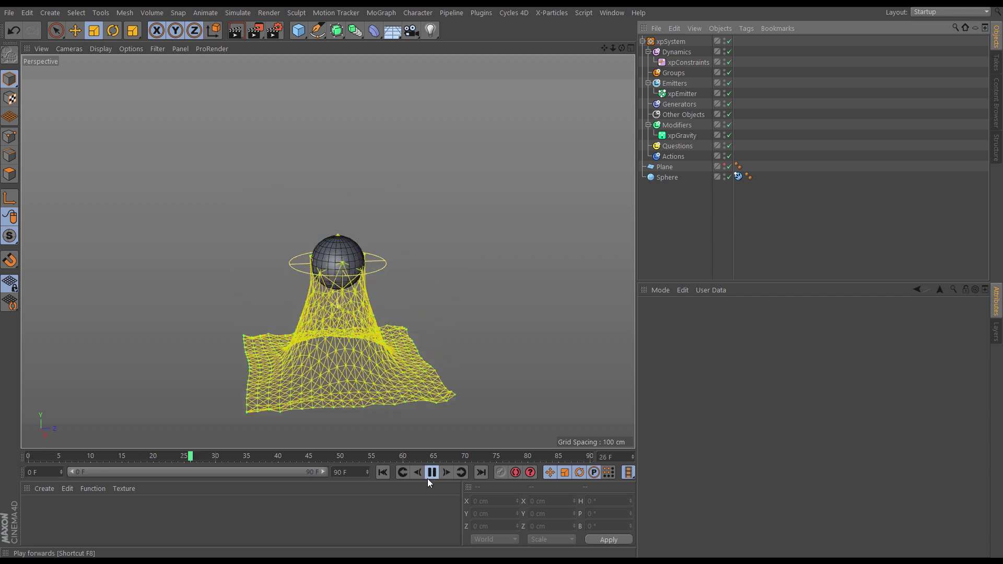
{"action": "left_click", "coordinate": [431, 473]}
{"action": "left_click", "coordinate": [386, 472]}
{"action": "left_click", "coordinate": [432, 474]}
{"action": "left_click", "coordinate": [431, 475]}
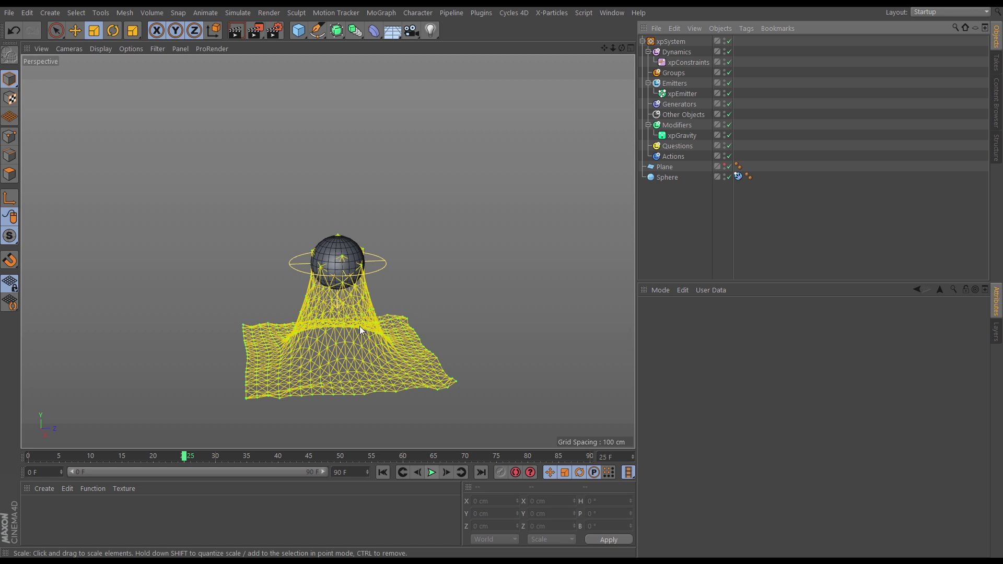
{"action": "left_click", "coordinate": [384, 472]}
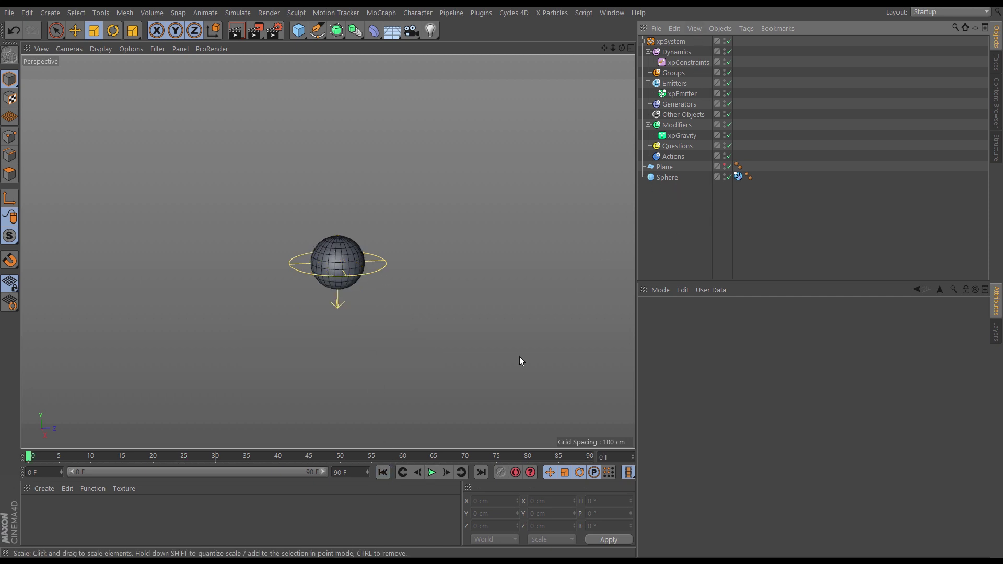
Raise the project's X-Particles Subframe Steps to 3 in the Ctrl+D dynamics settings.
{"action": "left_click", "coordinate": [446, 472]}
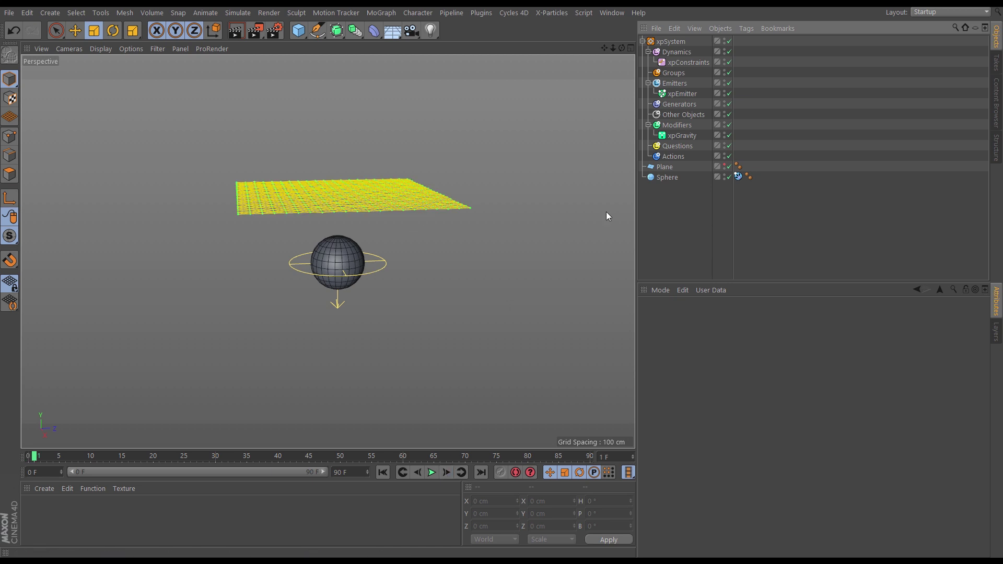
{"action": "left_click_drag", "start_coordinate": [364, 226], "coordinate": [395, 238], "text": "alt"}
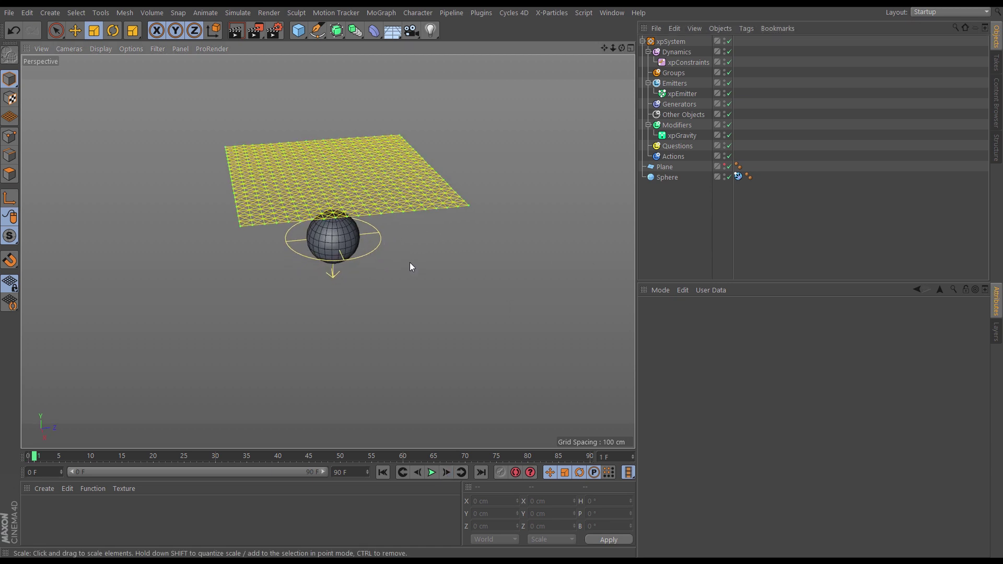
{"action": "key", "text": "ctrl+d"}
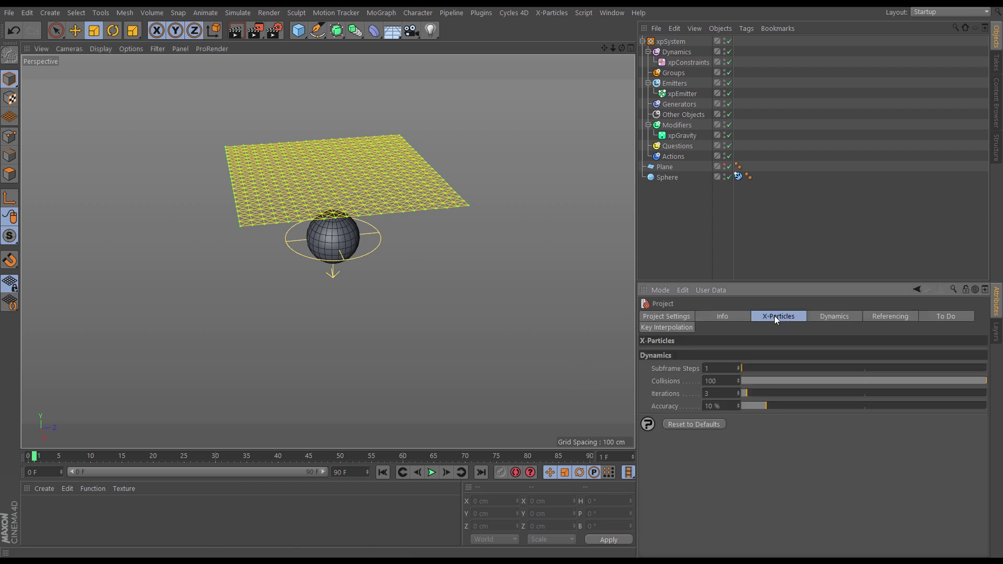
{"action": "left_click", "coordinate": [739, 367]}
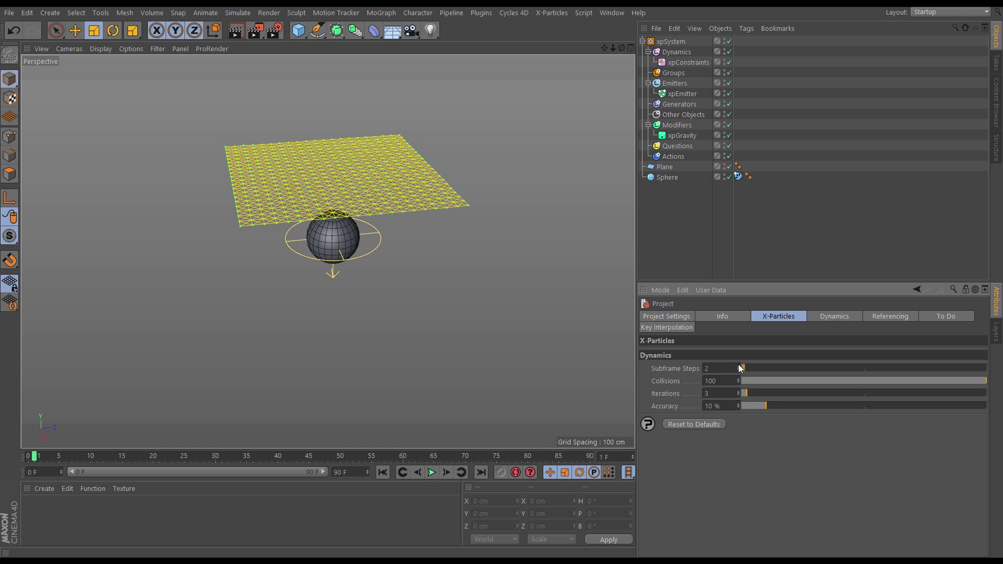
Replay the stiffer cloth over the sphere, inspect the drape, and rewind to the start.
{"action": "left_click", "coordinate": [383, 472]}
{"action": "left_click", "coordinate": [433, 472]}
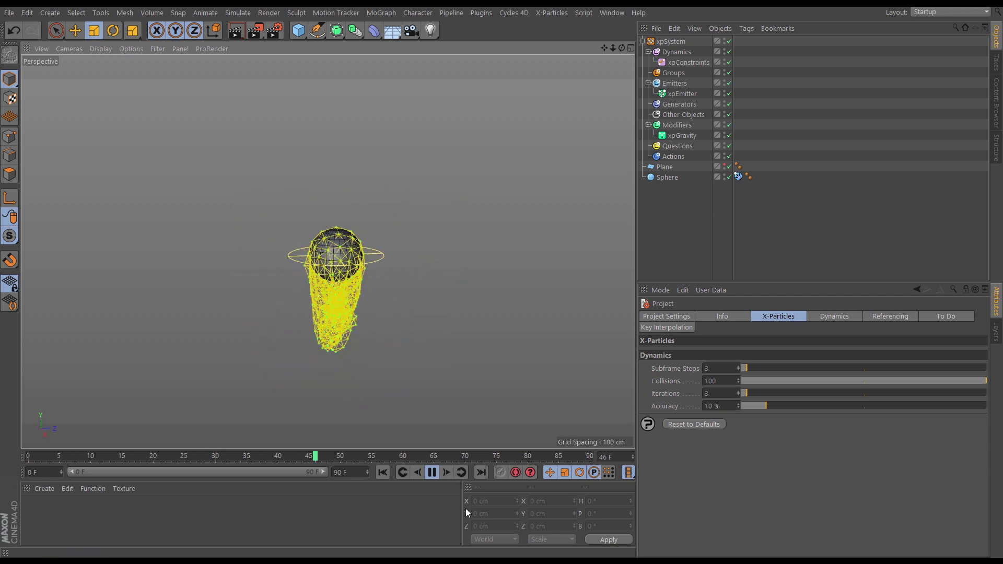
{"action": "left_click", "coordinate": [435, 472]}
{"action": "scroll", "coordinate": [346, 261], "scroll_direction": "up", "scroll_amount": 5}
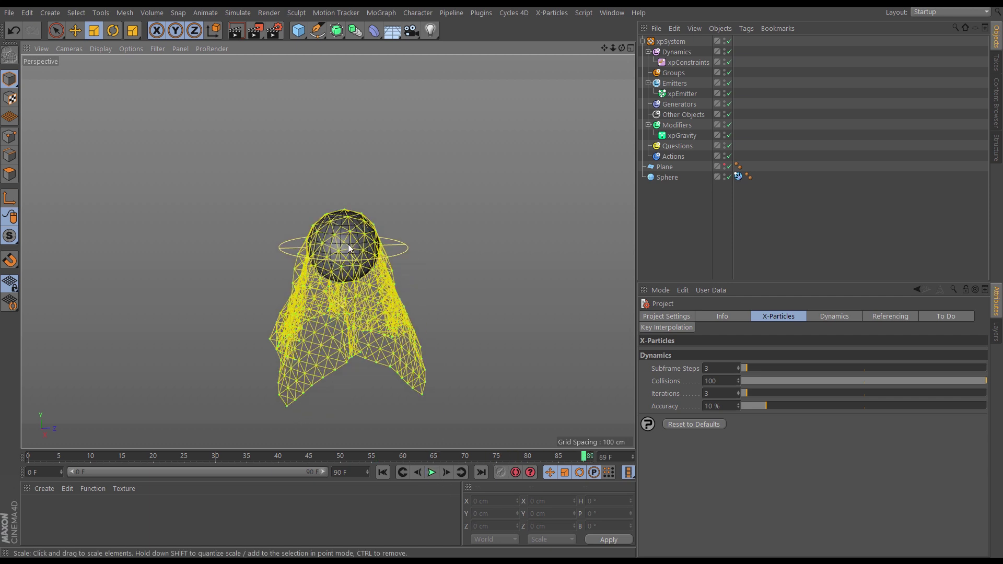
{"action": "mouse_move", "coordinate": [349, 248]}
{"action": "left_mouse_down", "text": "alt"}
{"action": "mouse_move", "coordinate": [356, 300]}
{"action": "mouse_move", "coordinate": [439, 288]}
{"action": "mouse_move", "coordinate": [476, 246]}
{"action": "mouse_move", "coordinate": [362, 233]}
{"action": "mouse_move", "coordinate": [324, 252]}
{"action": "mouse_move", "coordinate": [350, 252]}
{"action": "left_mouse_up", "text": "alt"}
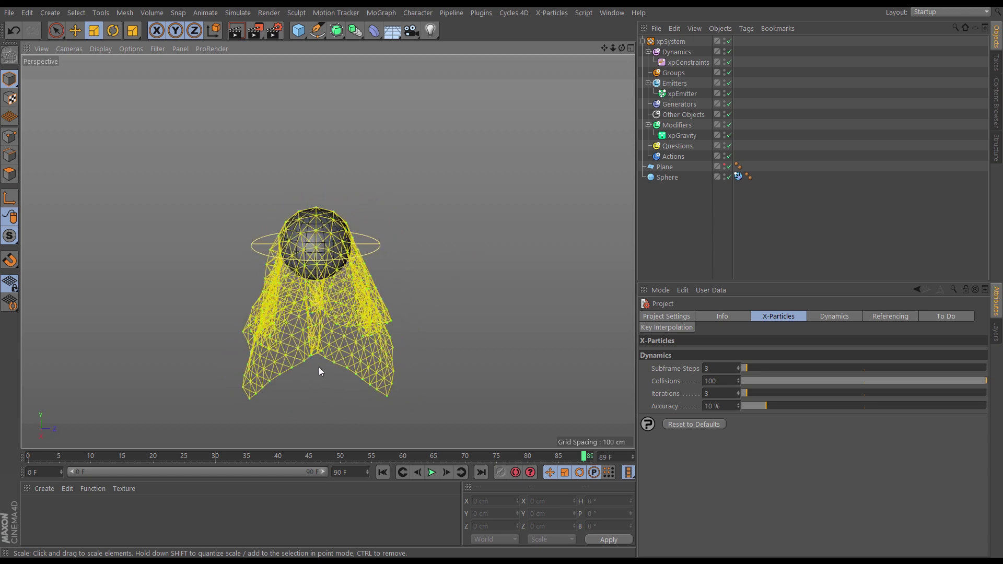
{"action": "left_click", "coordinate": [383, 474]}
Unhide the original plane and add an xpDeformer object from the X-Particles menu.
{"action": "middle_click_drag", "start_coordinate": [308, 233], "coordinate": [471, 246], "text": "alt"}
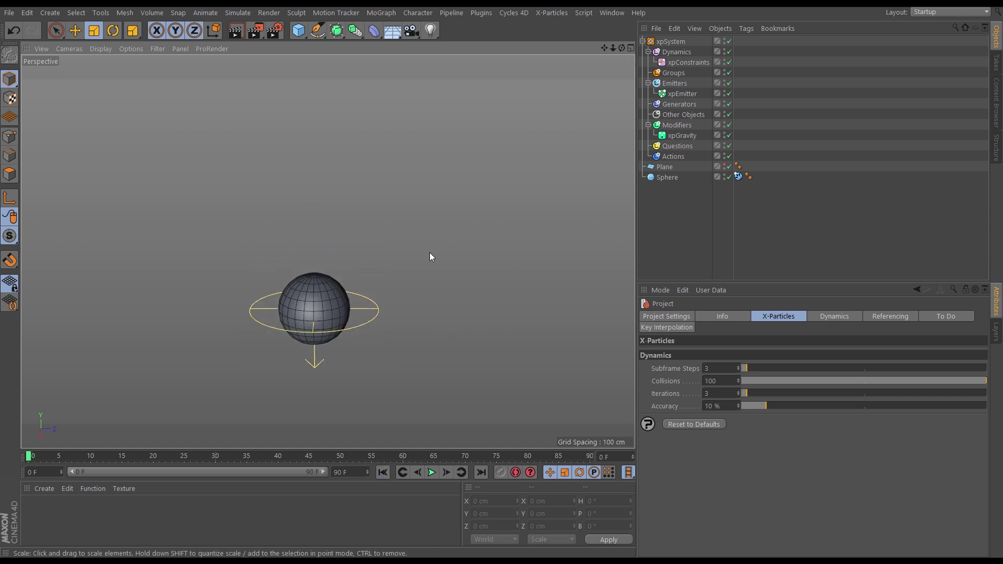
{"action": "left_click", "coordinate": [724, 166]}
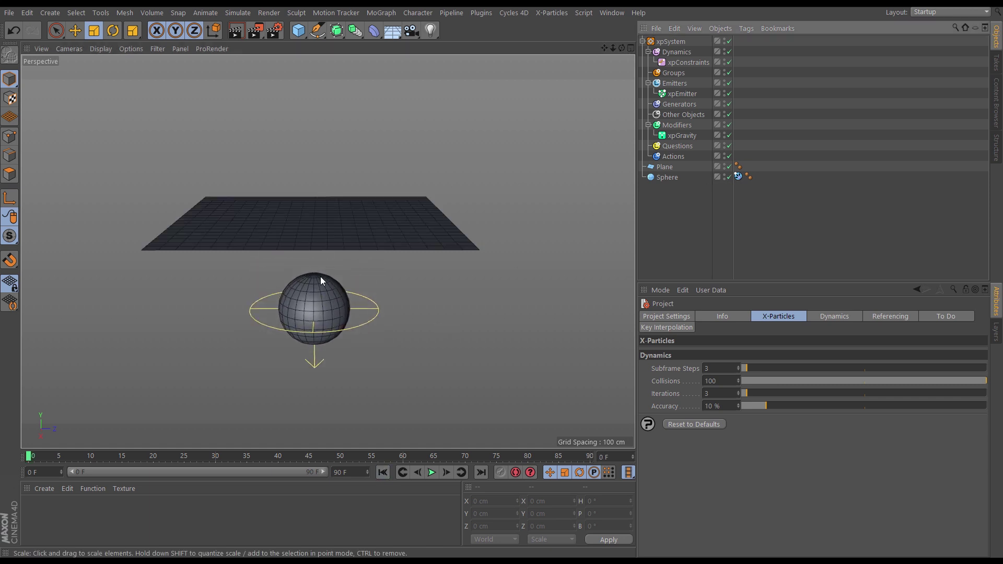
{"action": "left_click_drag", "start_coordinate": [340, 241], "coordinate": [374, 258], "text": "alt"}
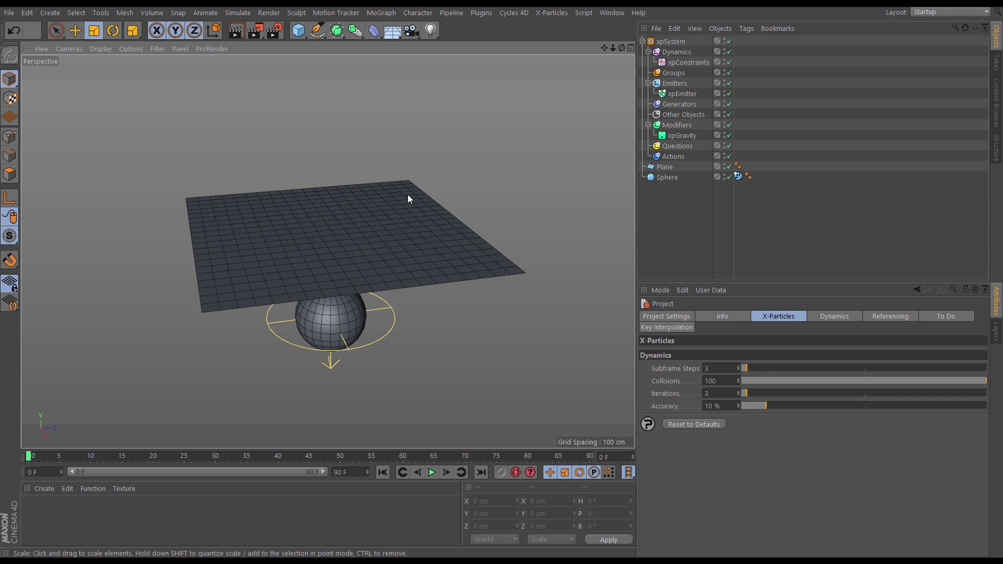
{"action": "left_click", "coordinate": [547, 13]}
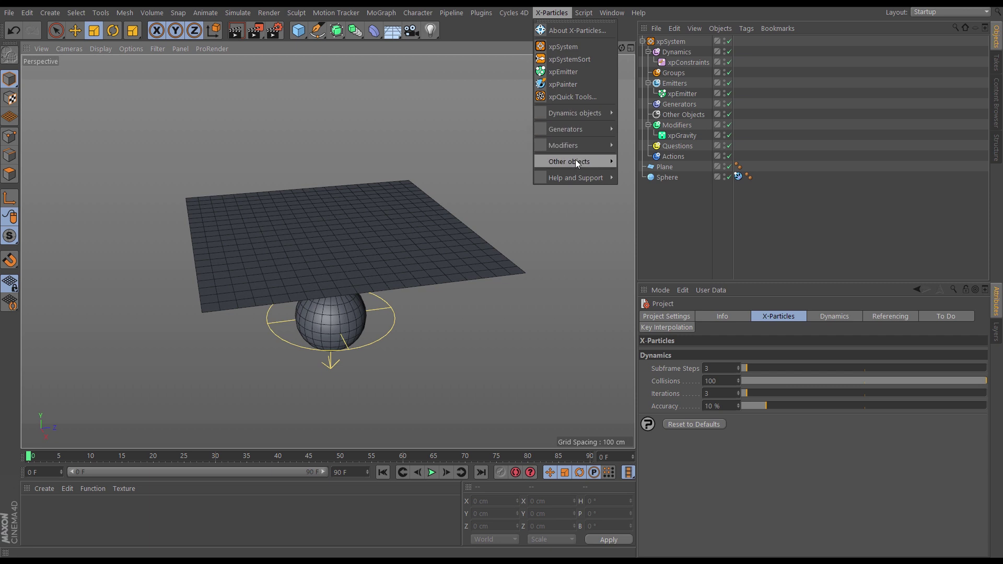
{"action": "mouse_move", "coordinate": [577, 163]}
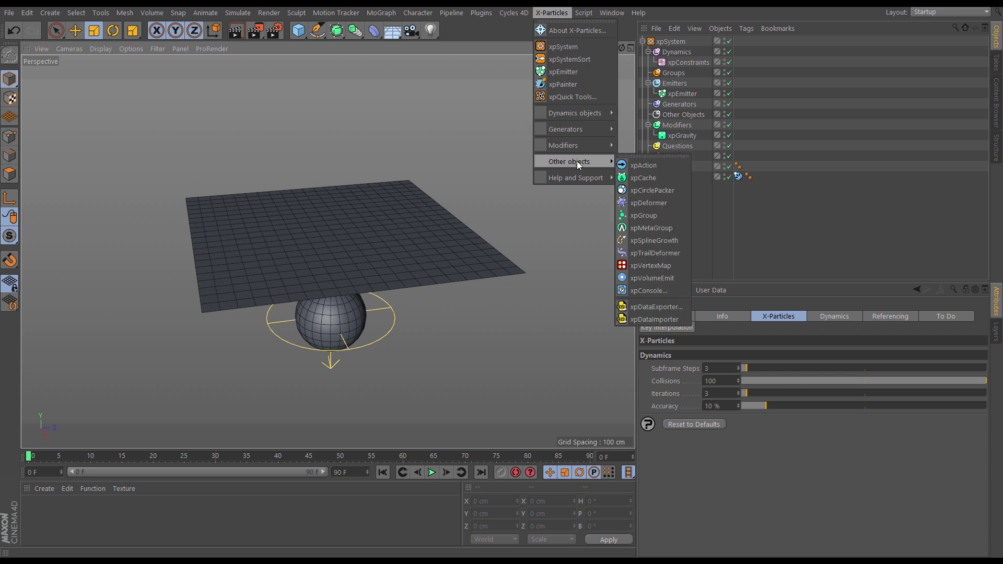
{"action": "left_click", "coordinate": [654, 202]}
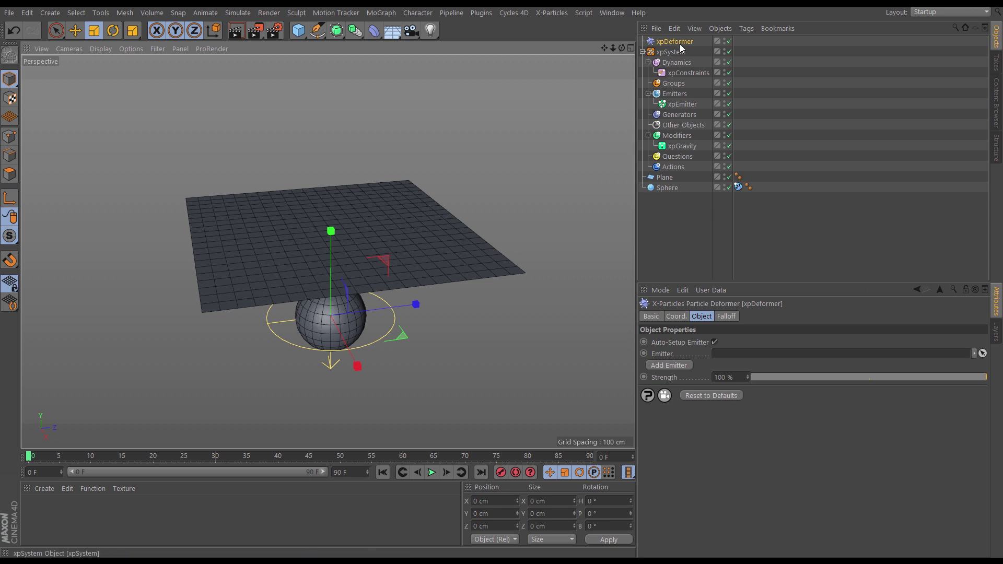
Nest xpDeformer under Plane, link xpEmitter as its Emitter, and play the drape.
{"action": "left_click_drag", "start_coordinate": [671, 39], "coordinate": [670, 181]}
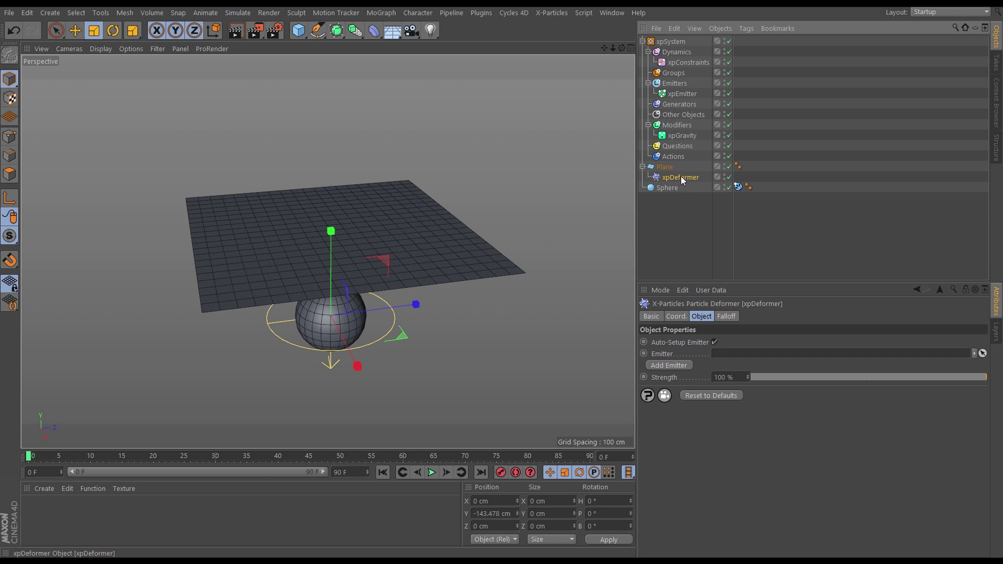
{"action": "left_click_drag", "start_coordinate": [682, 94], "coordinate": [732, 354]}
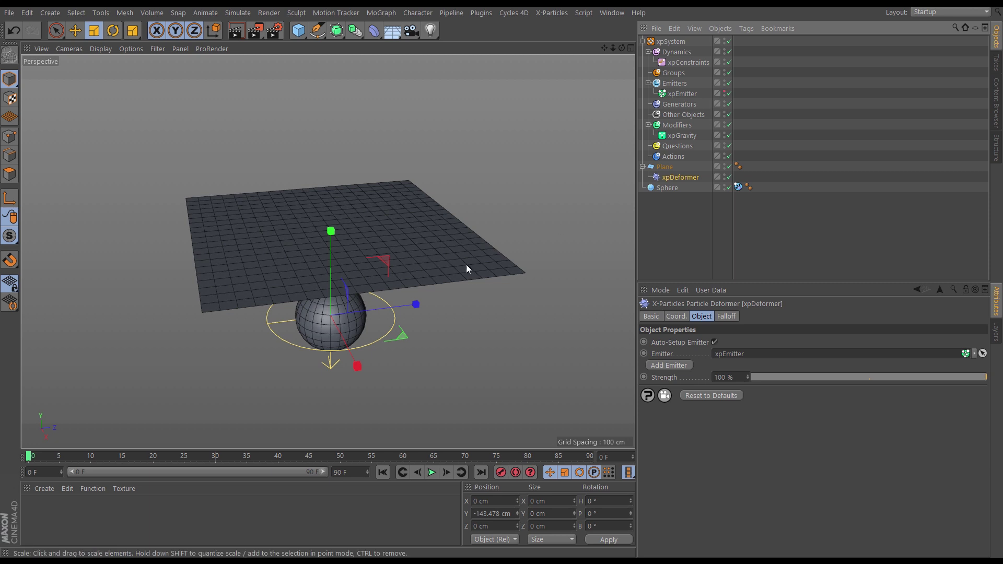
{"action": "left_click_drag", "start_coordinate": [400, 281], "coordinate": [424, 247], "text": "alt"}
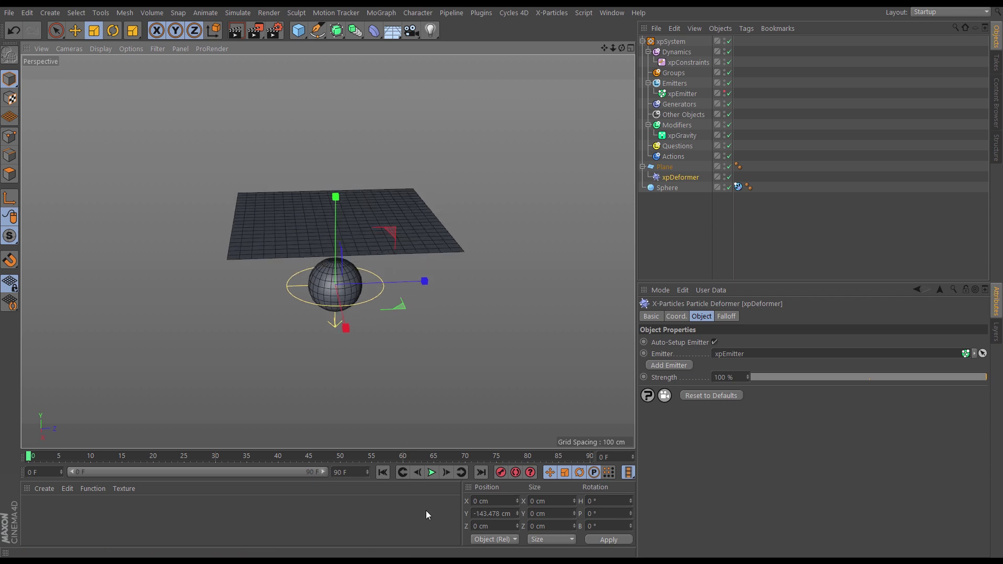
{"action": "left_click", "coordinate": [432, 472]}
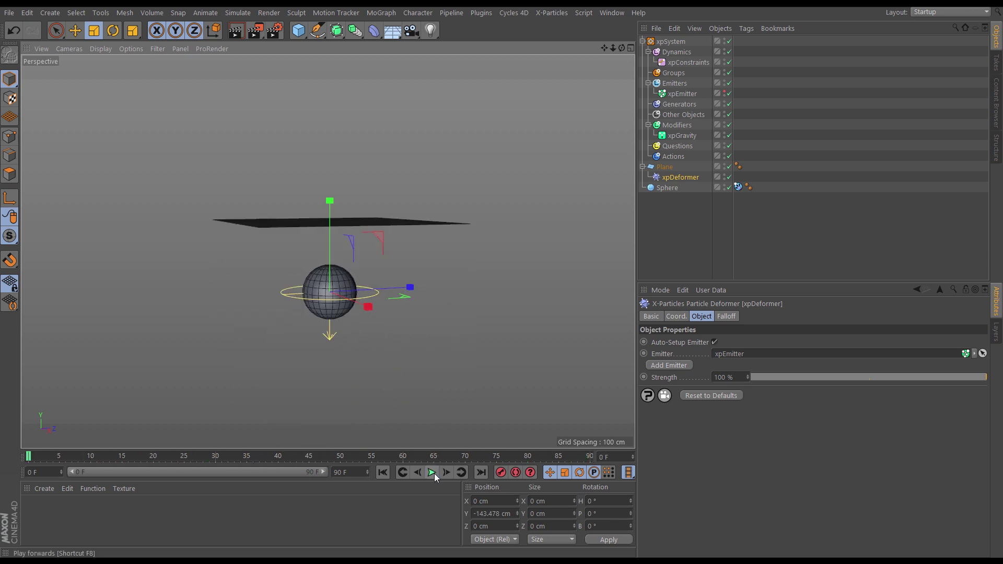
{"action": "left_click", "coordinate": [432, 473]}
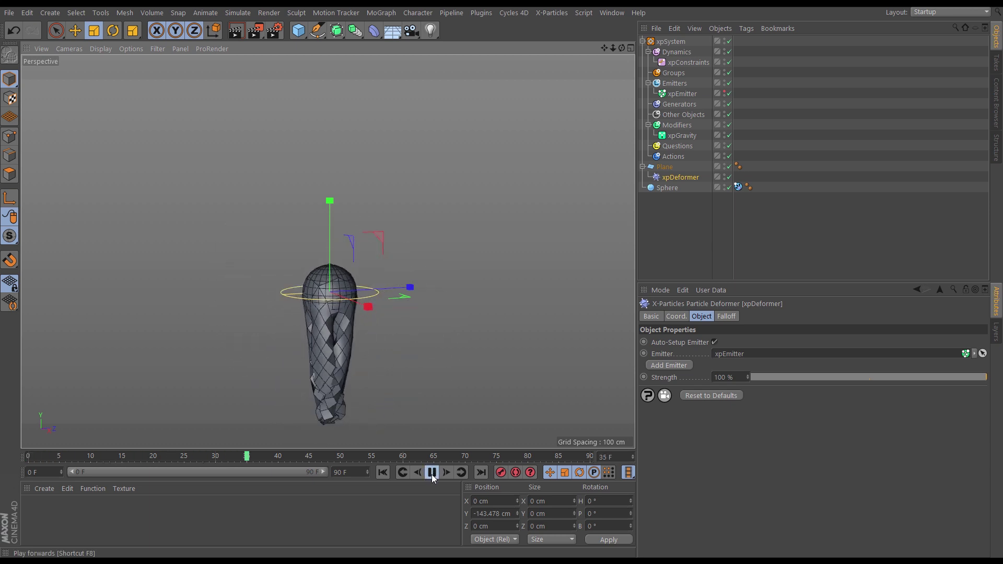
{"action": "left_click", "coordinate": [432, 473]}
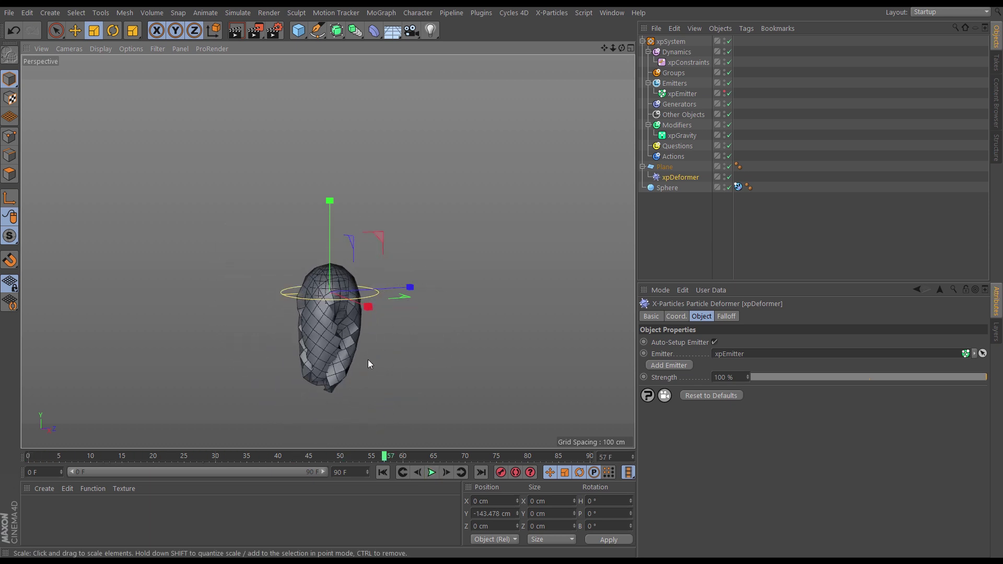
Set the Plane's Width and Height Segments to 40, replay, and return to frame 0.
{"action": "left_click", "coordinate": [383, 473]}
{"action": "left_click", "coordinate": [668, 168]}
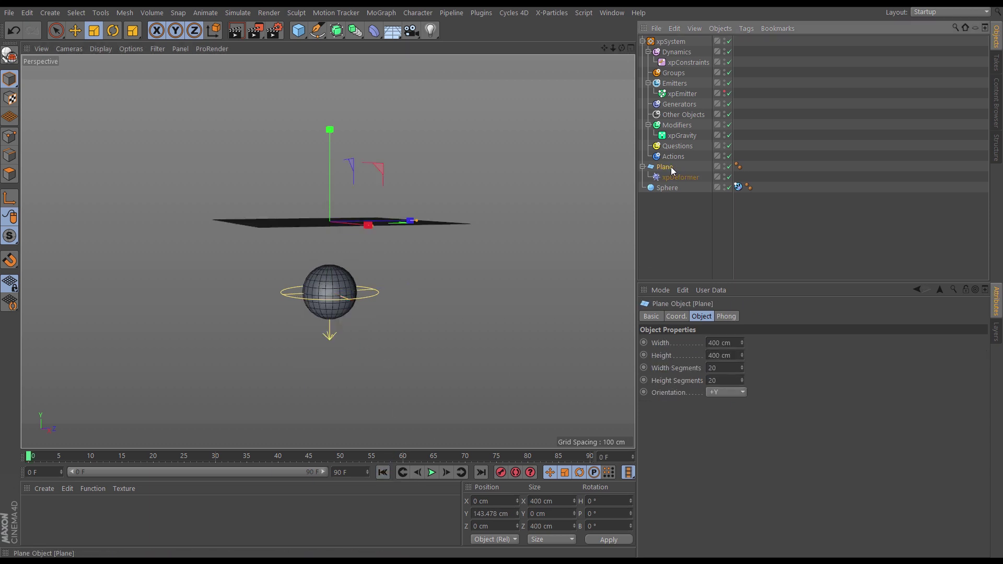
{"action": "left_click", "coordinate": [727, 370]}
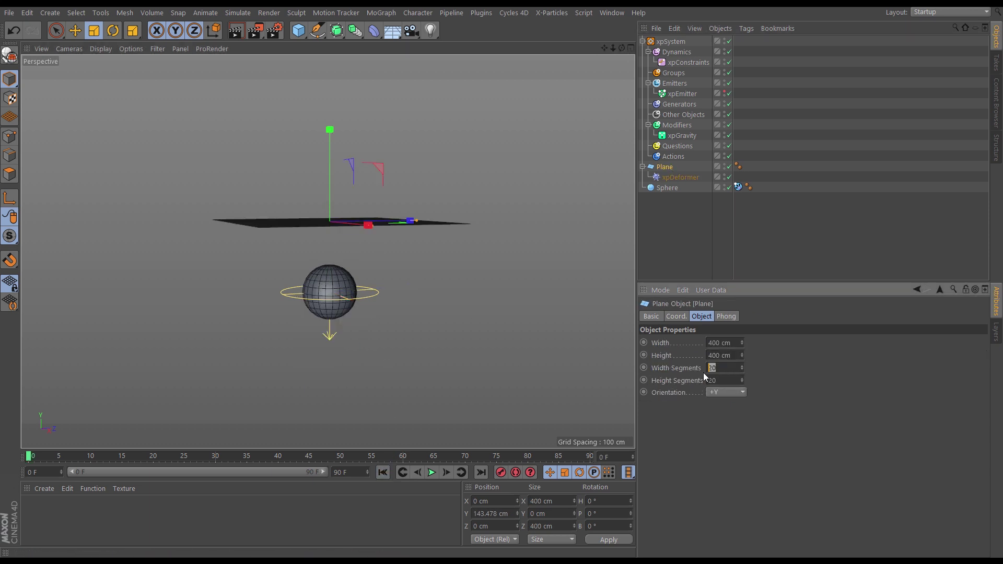
{"action": "type", "text": "40"}
{"action": "key", "text": "Tab"}
{"action": "type", "text": "40"}
{"action": "left_click_drag", "start_coordinate": [368, 218], "coordinate": [303, 282], "text": "alt"}
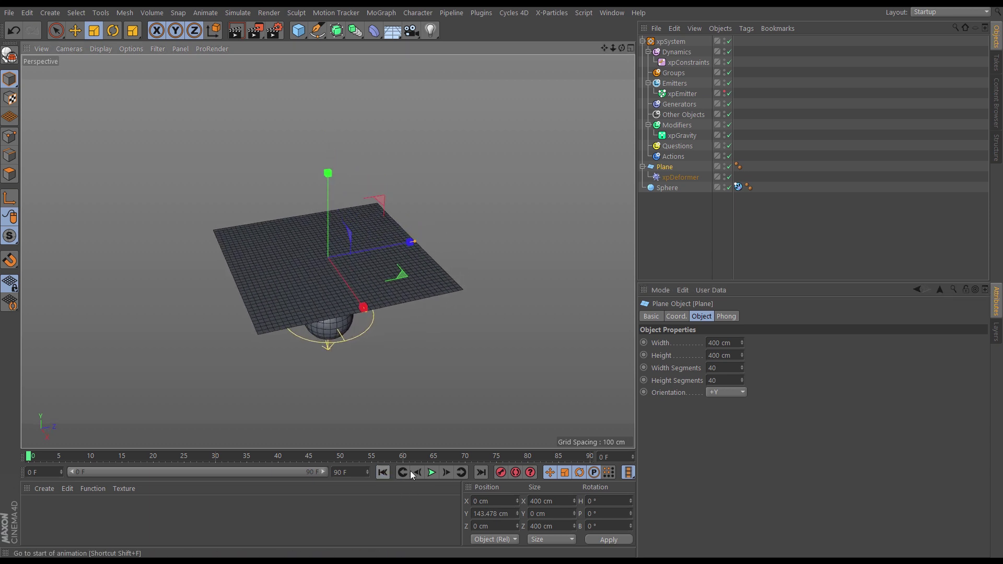
{"action": "left_click", "coordinate": [432, 473]}
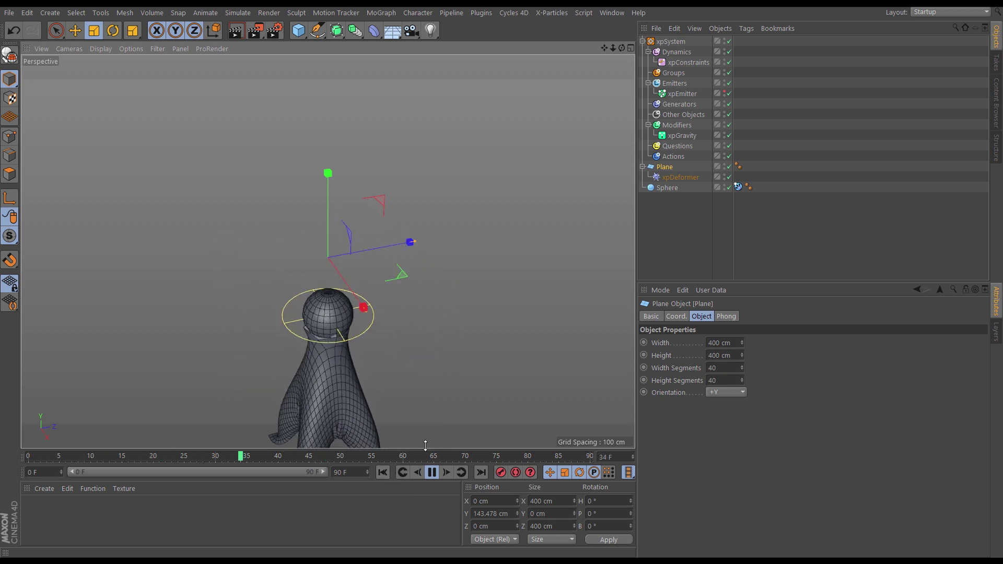
{"action": "left_click", "coordinate": [432, 473]}
{"action": "left_click", "coordinate": [382, 473]}
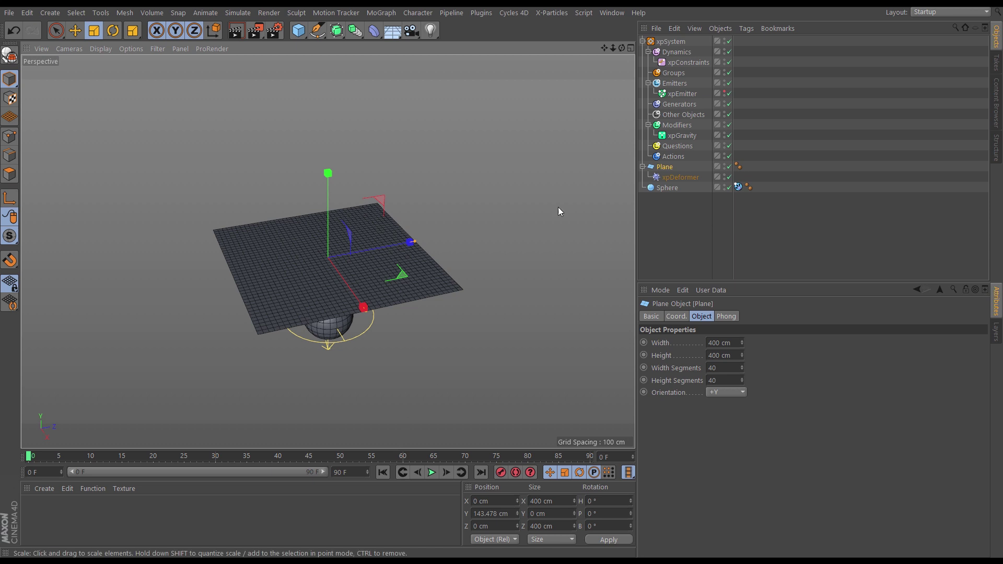
Give xpEmitter's Physical Data Friction 100% and Bounce 25%, then play the simulation.
{"action": "left_click", "coordinate": [738, 187]}
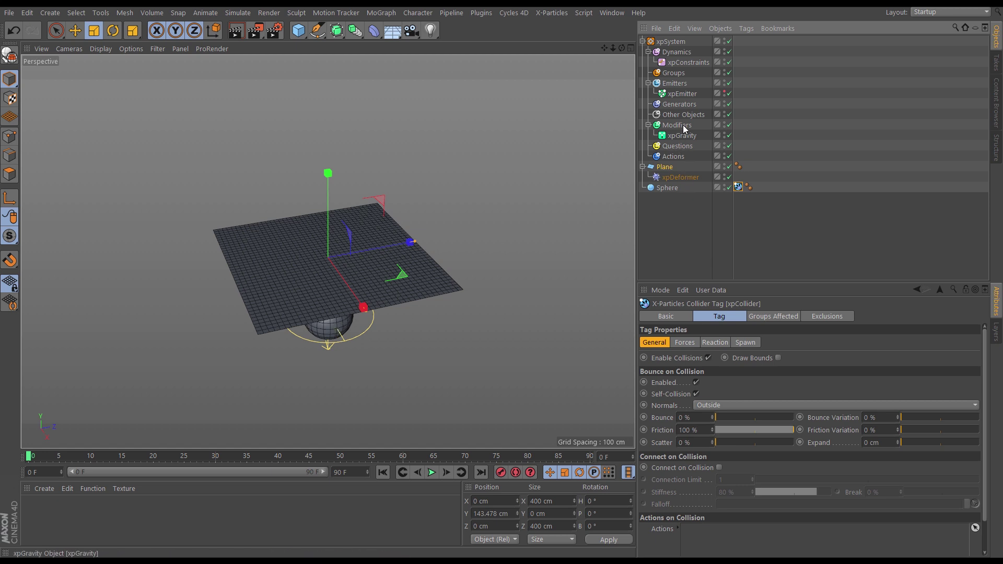
{"action": "left_click", "coordinate": [679, 94]}
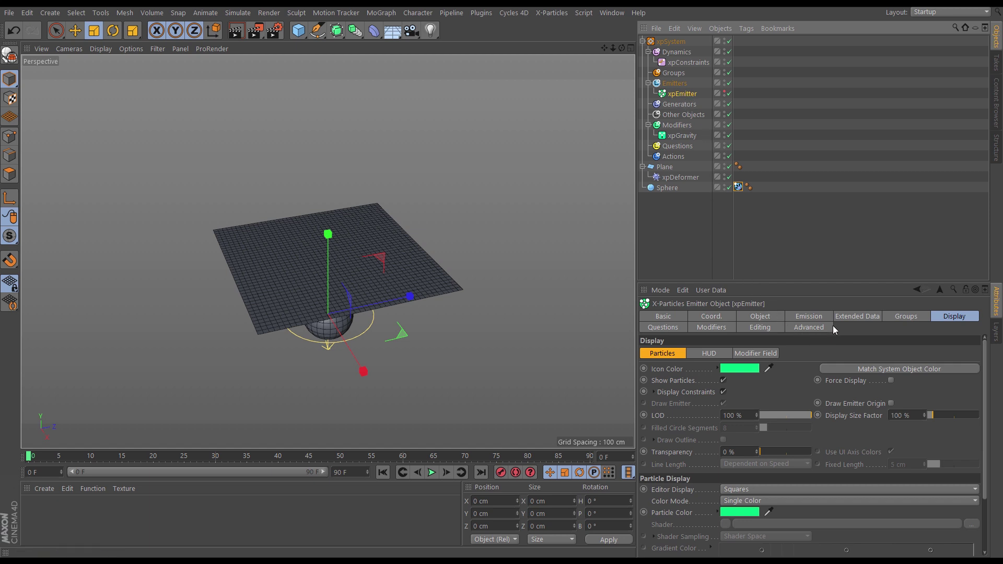
{"action": "left_click", "coordinate": [848, 316]}
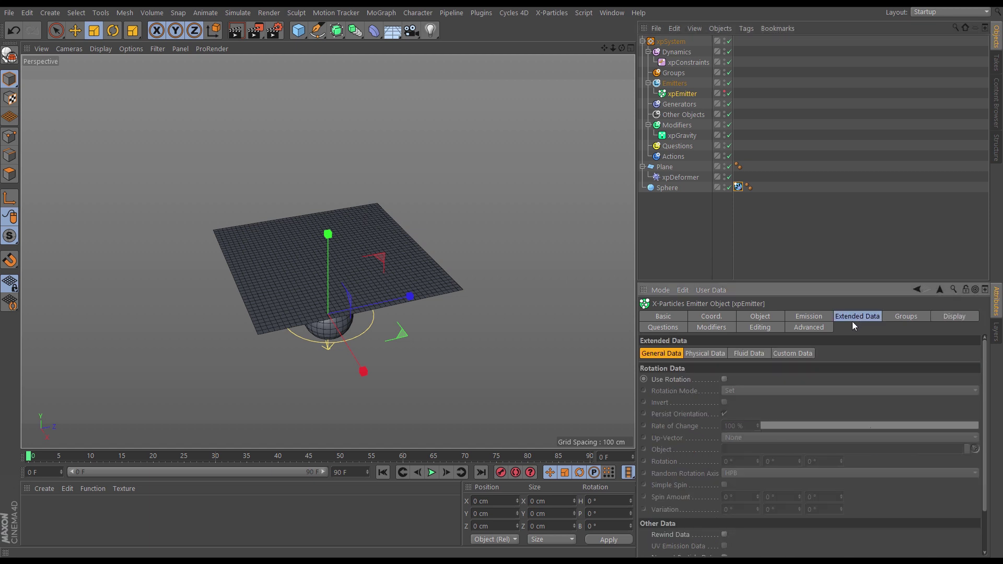
{"action": "left_click", "coordinate": [715, 356]}
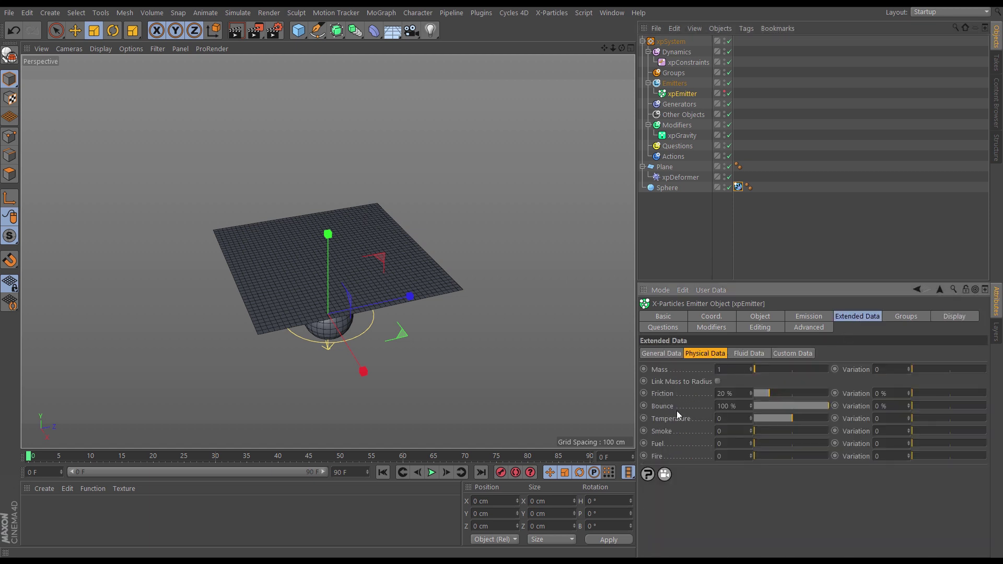
{"action": "left_click_drag", "start_coordinate": [811, 410], "coordinate": [829, 397]}
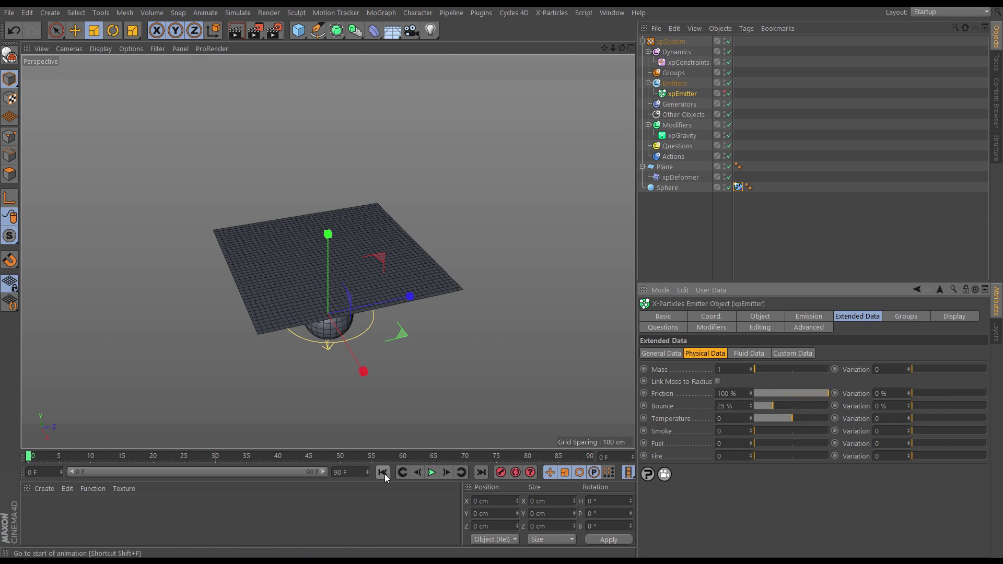
{"action": "left_click", "coordinate": [432, 473]}
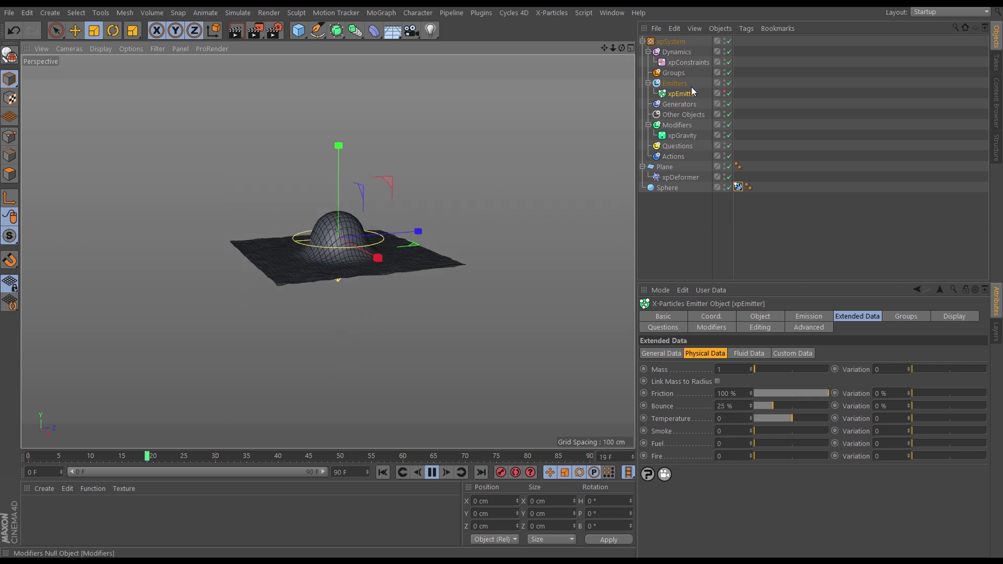
Set the xpConstraints Connections Stiffness to 92% and stop playback at frame 65.
{"action": "left_click", "coordinate": [688, 62]}
{"action": "left_click", "coordinate": [788, 319]}
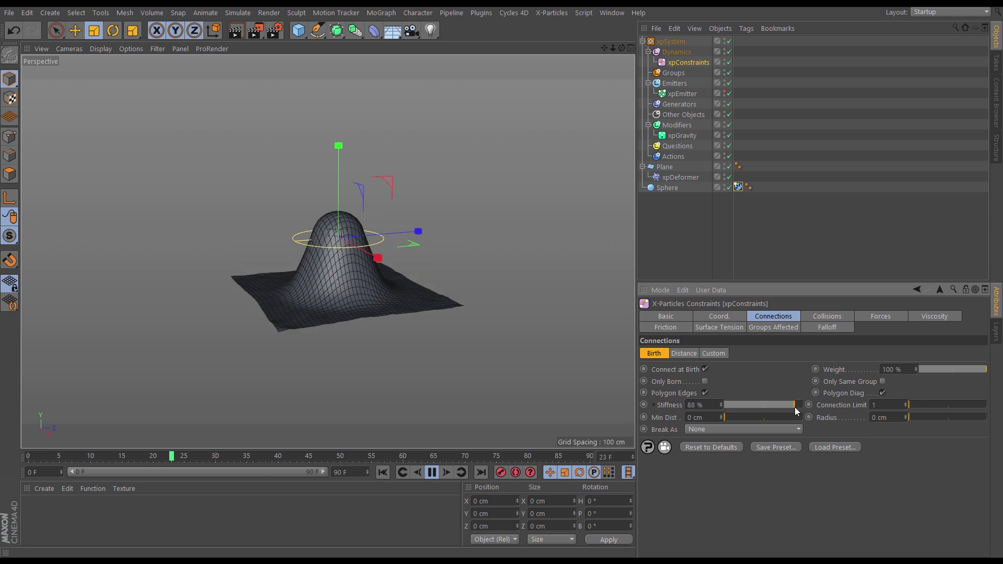
{"action": "left_click_drag", "start_coordinate": [794, 407], "coordinate": [797, 407]}
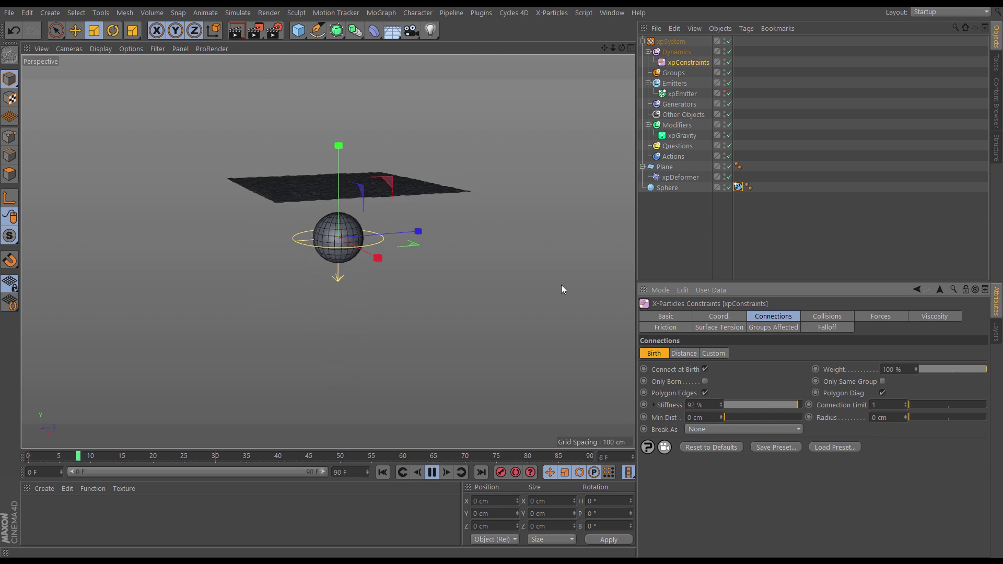
{"action": "left_click", "coordinate": [433, 473]}
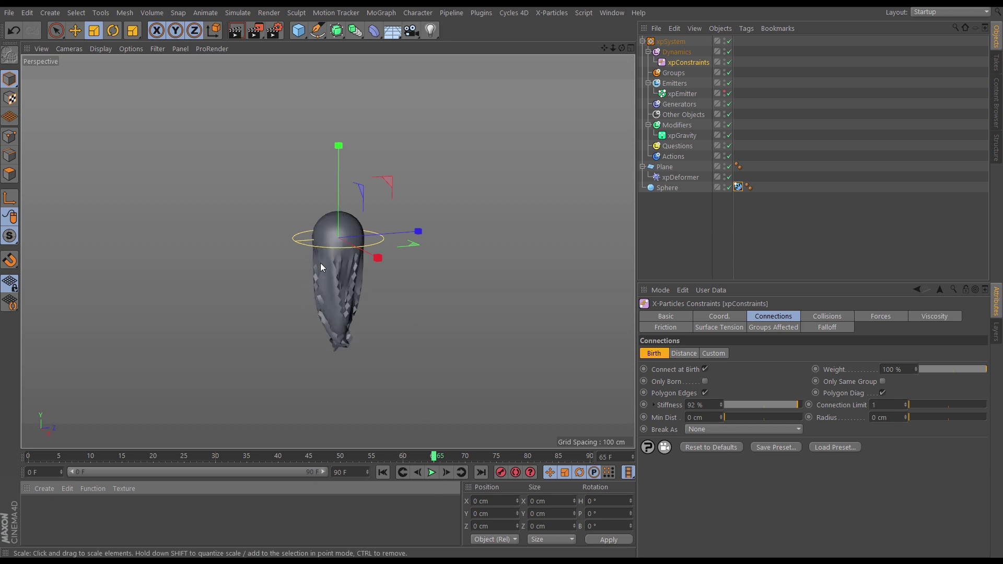
Set the Sphere's Phong tag angle to 180° for smooth shading.
{"action": "right_click_drag", "start_coordinate": [337, 285], "coordinate": [434, 264], "text": "alt"}
{"action": "left_click_drag", "start_coordinate": [350, 293], "coordinate": [360, 272], "text": "alt"}
{"action": "left_click", "coordinate": [749, 187]}
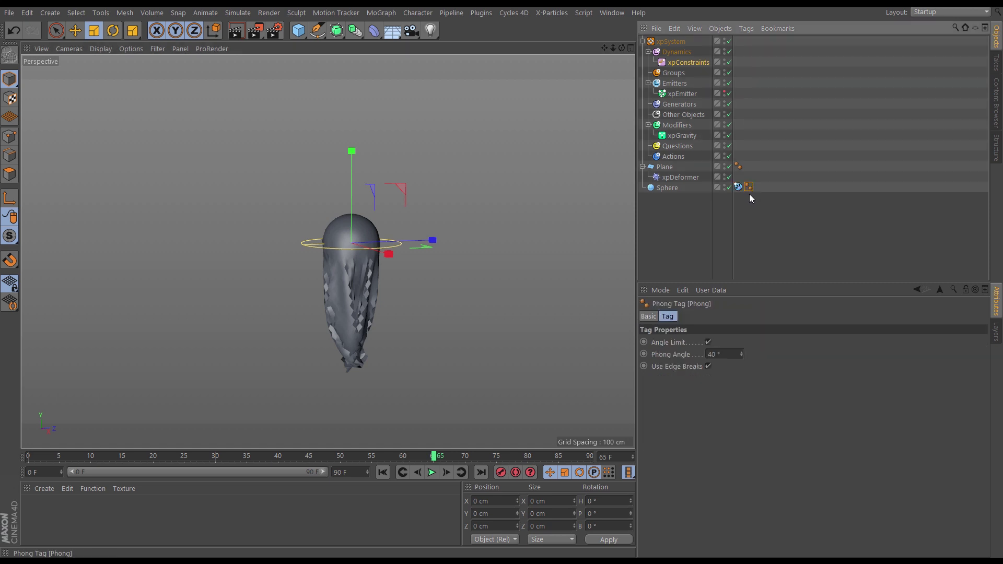
{"action": "left_click_drag", "start_coordinate": [741, 357], "coordinate": [752, 263]}
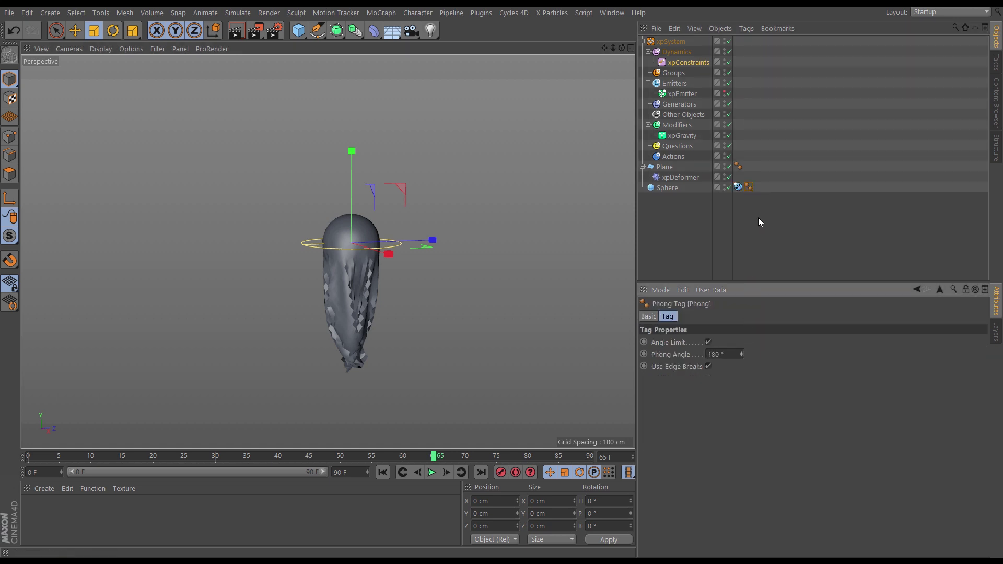
{"action": "mouse_move", "coordinate": [349, 285]}
{"action": "left_mouse_down", "text": "alt"}
{"action": "mouse_move", "coordinate": [383, 298]}
{"action": "mouse_move", "coordinate": [493, 257]}
{"action": "mouse_move", "coordinate": [377, 300]}
{"action": "mouse_move", "coordinate": [347, 290]}
{"action": "left_mouse_up", "text": "alt"}
Set the Plane's Phong tag angle to 180° while replaying the draped cloth.
{"action": "left_click", "coordinate": [384, 472]}
{"action": "left_click", "coordinate": [431, 472]}
{"action": "left_click", "coordinate": [432, 472]}
{"action": "left_click", "coordinate": [738, 166]}
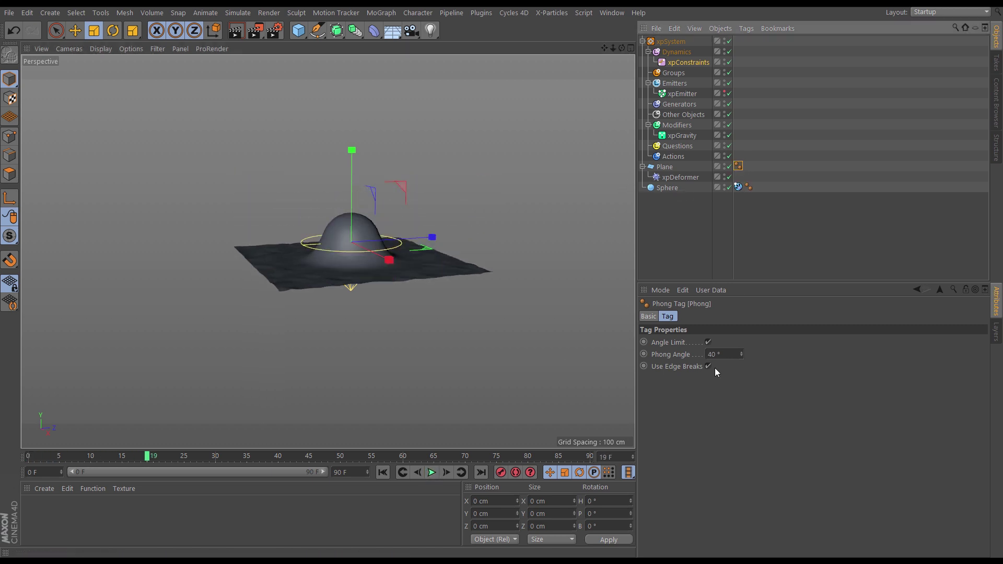
{"action": "left_click", "coordinate": [433, 473]}
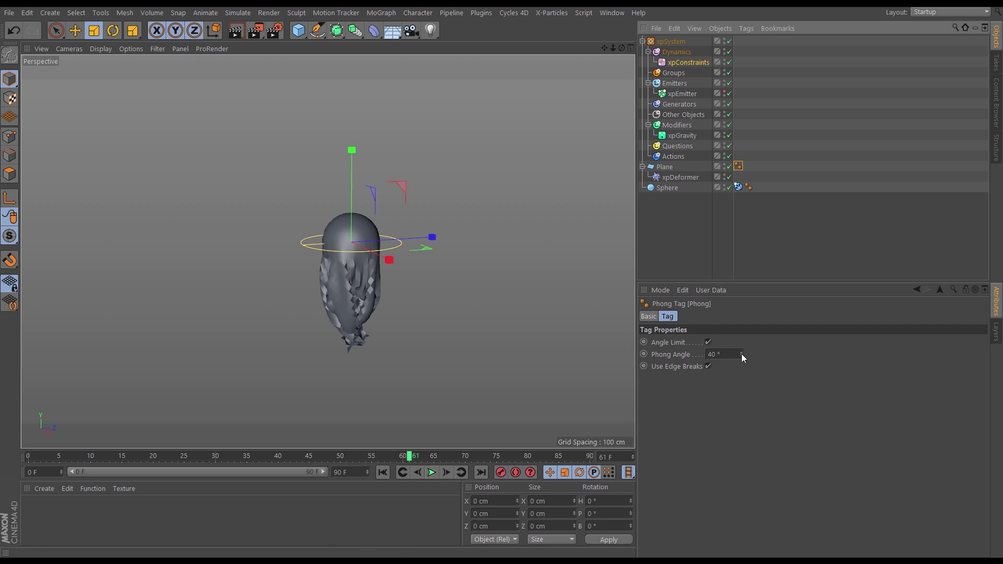
{"action": "left_click_drag", "start_coordinate": [742, 353], "coordinate": [747, 304]}
{"action": "left_click_drag", "start_coordinate": [320, 300], "coordinate": [353, 302], "text": "alt"}
{"action": "right_click_drag", "start_coordinate": [353, 302], "coordinate": [380, 293], "text": "alt"}
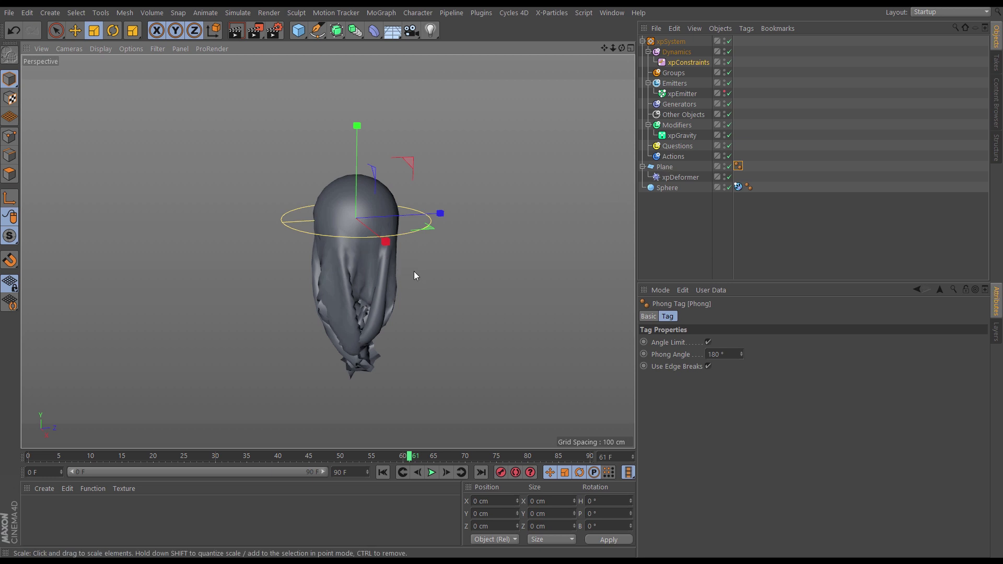
Wrap the Plane in a Subdivision Surface and replay the cloth from frame 0.
{"action": "left_click", "coordinate": [665, 167]}
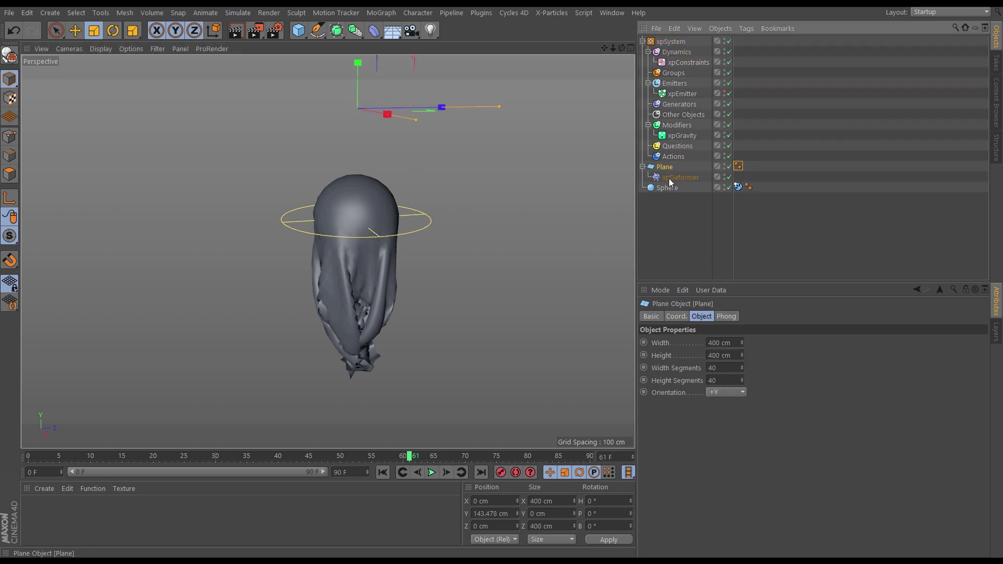
{"action": "left_click", "coordinate": [337, 31], "text": "alt"}
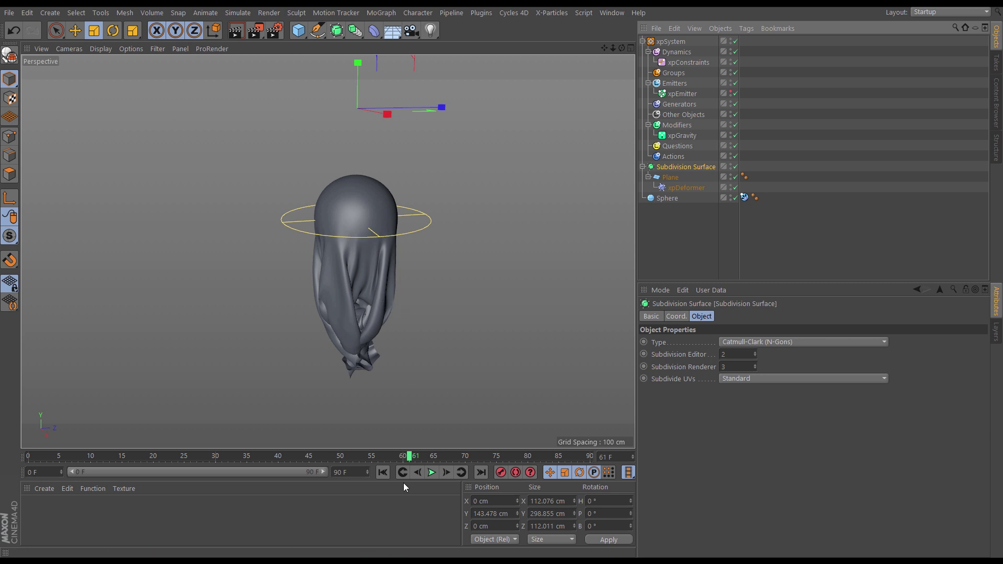
{"action": "left_click", "coordinate": [383, 472]}
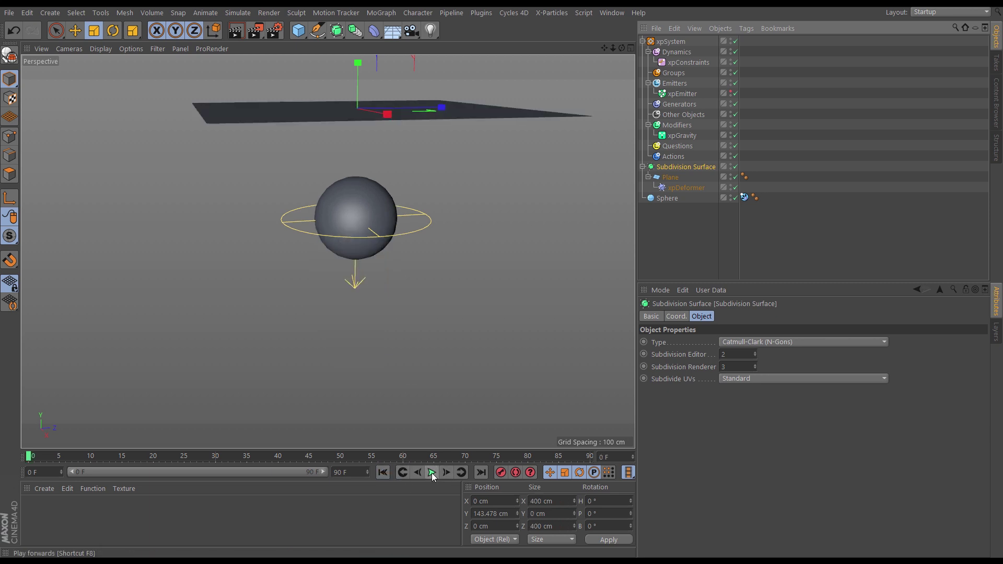
{"action": "left_click", "coordinate": [435, 472]}
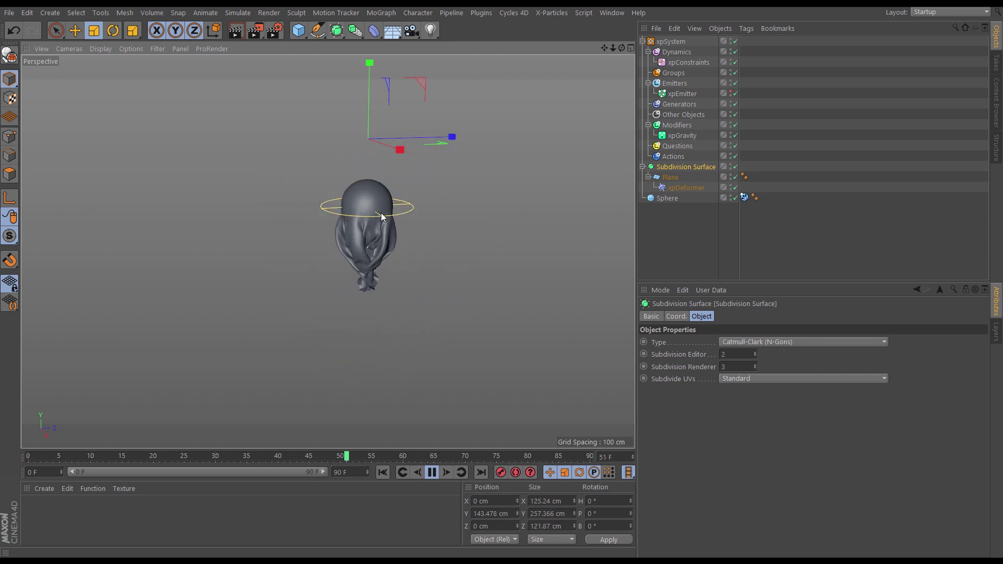
{"action": "left_click_drag", "start_coordinate": [387, 222], "coordinate": [570, 213], "text": "alt"}
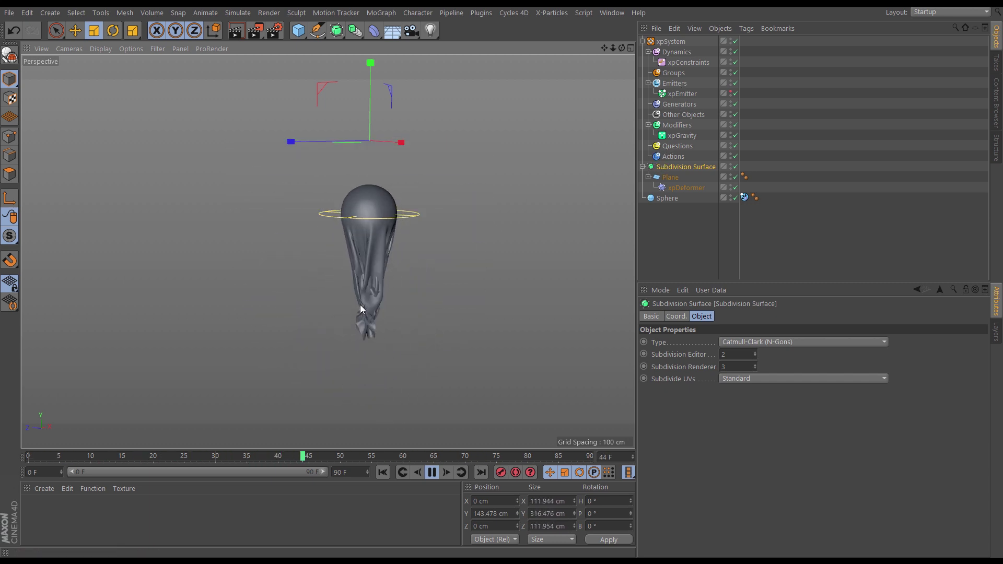
Set xpConstraints Stiffness to 100% and rerun the cloth simulation from the start.
{"action": "key", "text": "F8"}
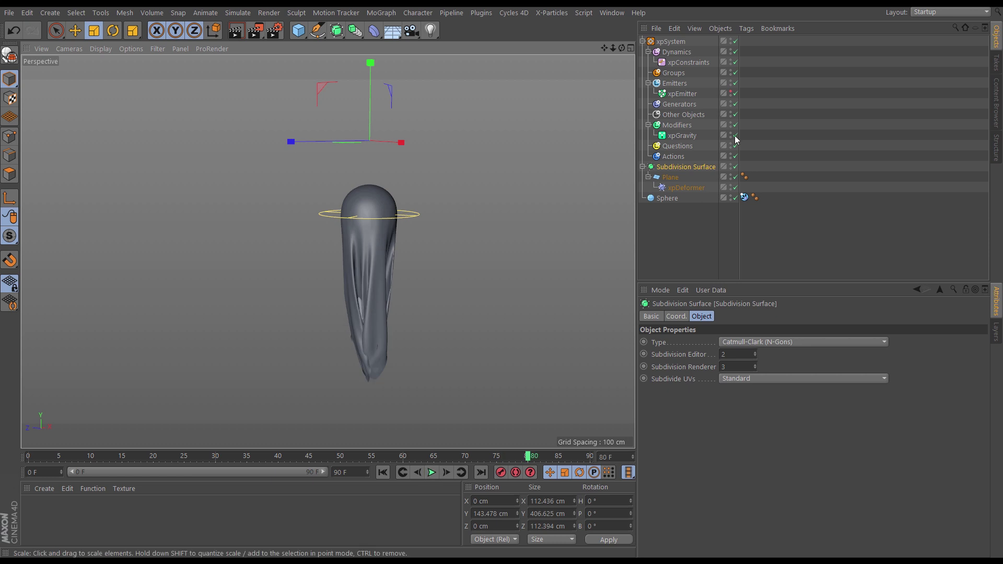
{"action": "left_click", "coordinate": [700, 63]}
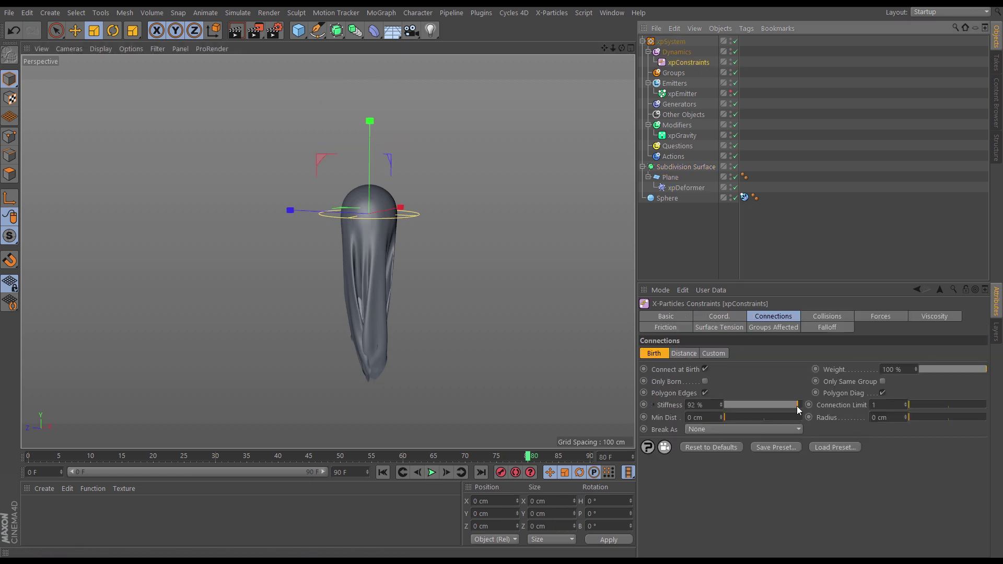
{"action": "left_click_drag", "start_coordinate": [798, 407], "coordinate": [803, 407]}
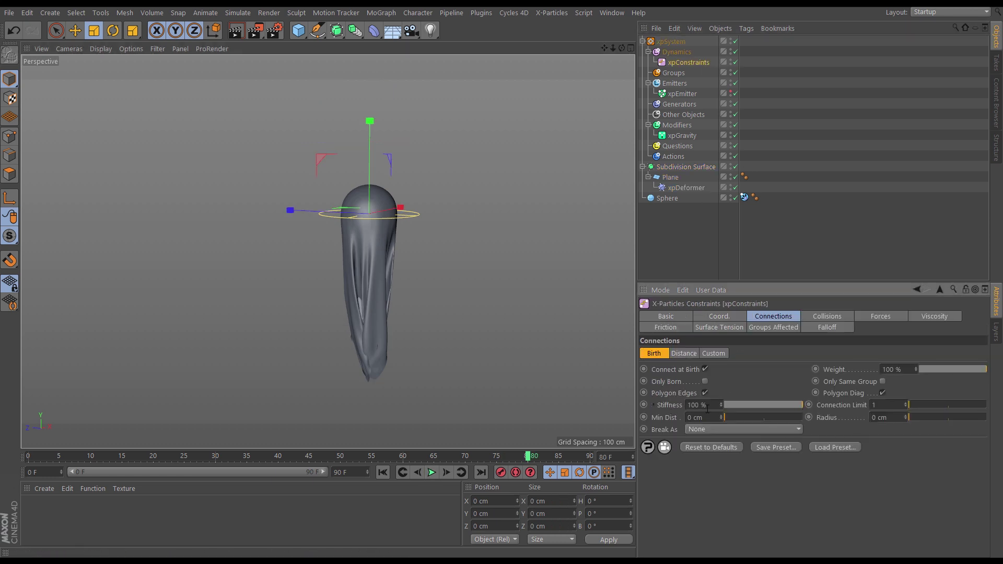
{"action": "left_click", "coordinate": [383, 473]}
{"action": "left_click", "coordinate": [431, 472]}
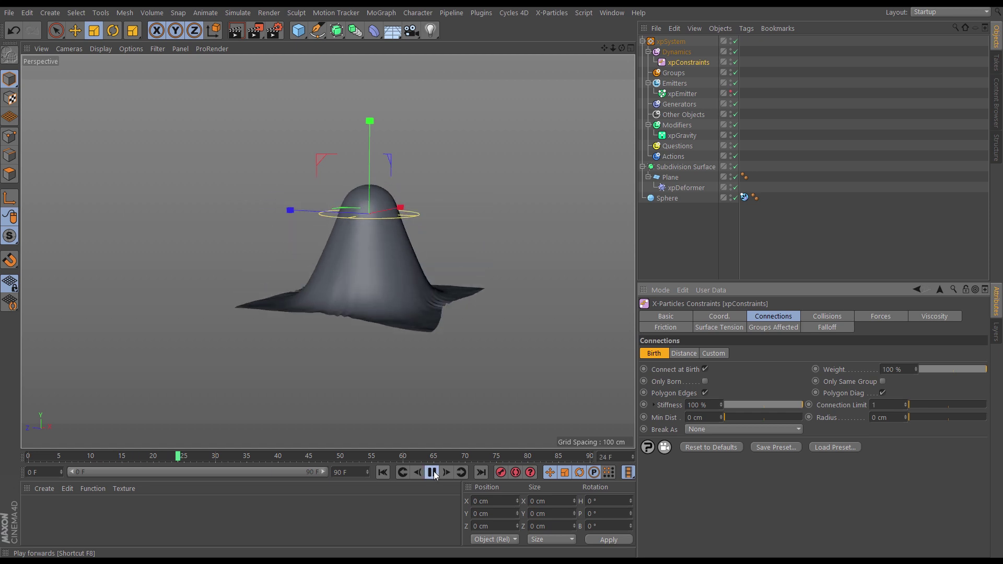
{"action": "left_click", "coordinate": [432, 472]}
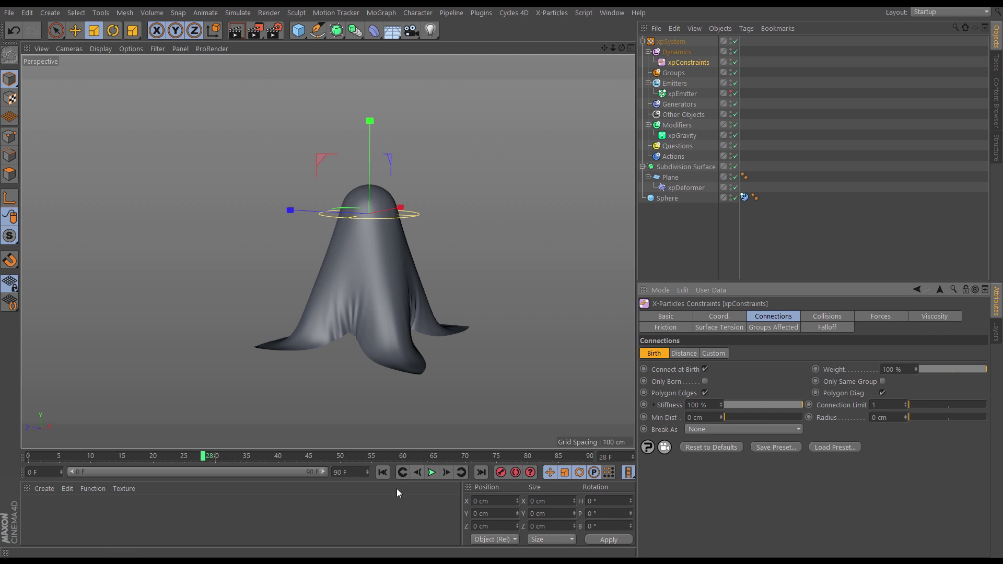
Raise the X-Particles Subframe Steps to 6 and replay the cloth drape from frame 0.
{"action": "key", "text": "ctrl+d"}
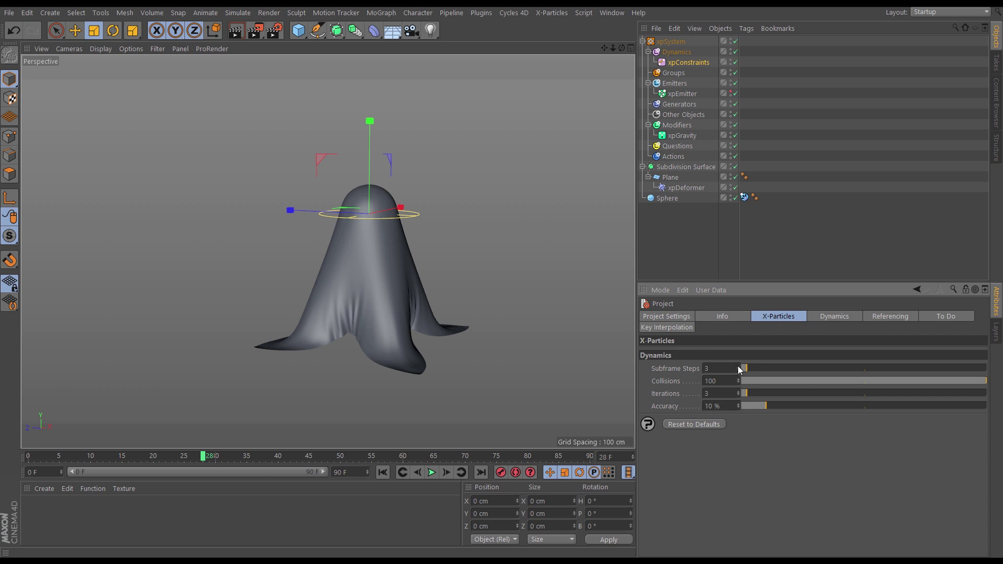
{"action": "left_click", "coordinate": [400, 477]}
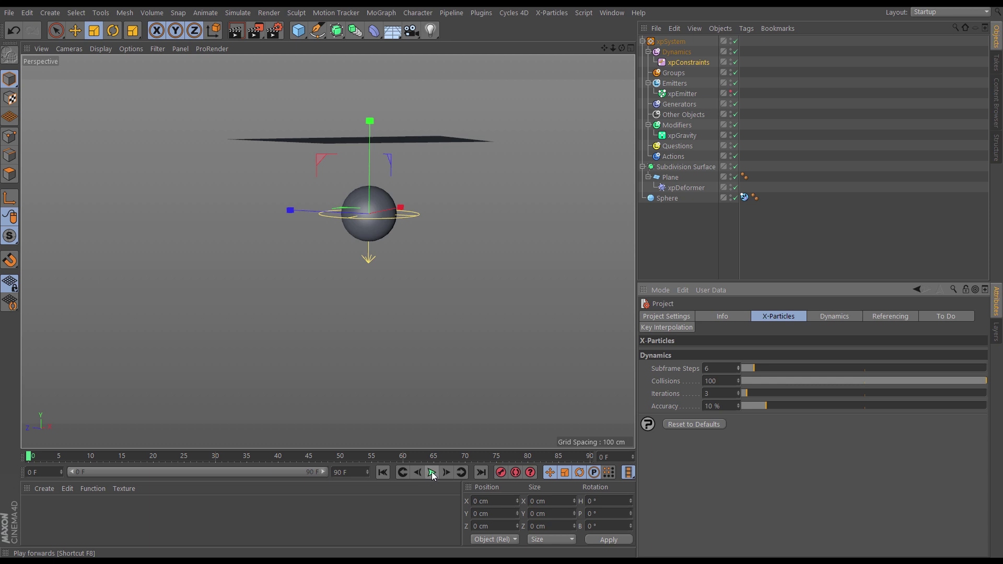
{"action": "left_click", "coordinate": [432, 472]}
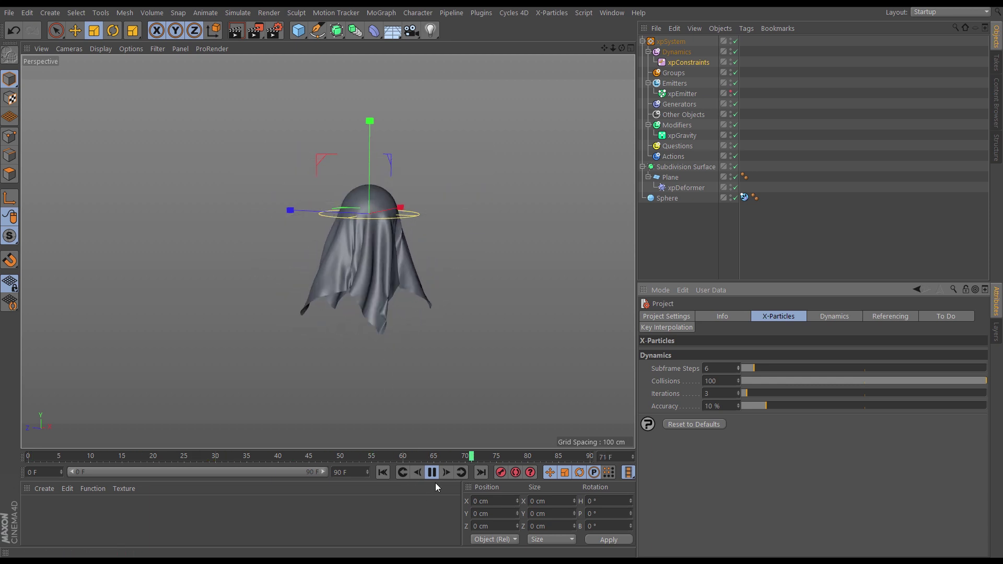
{"action": "left_click", "coordinate": [431, 472]}
Rewind and set the xpEmitter's Editor Display to Circle.
{"action": "left_click", "coordinate": [382, 472]}
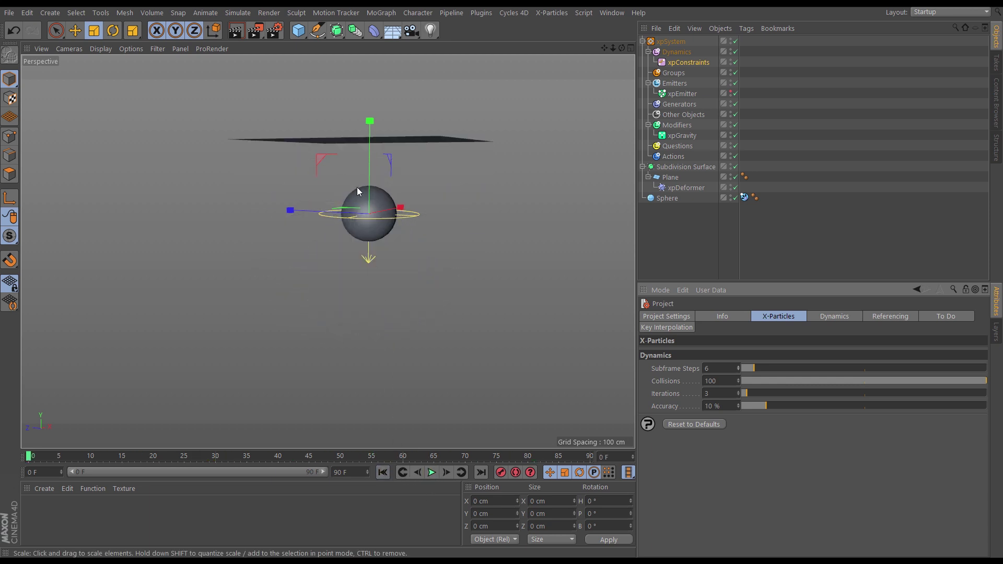
{"action": "left_click_drag", "start_coordinate": [362, 210], "coordinate": [394, 235], "text": "alt"}
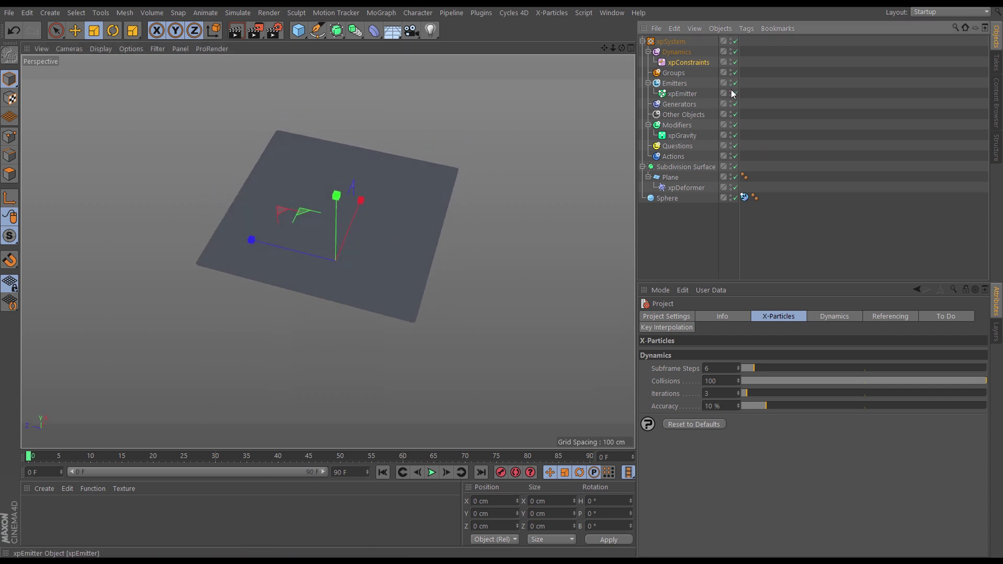
{"action": "left_click", "coordinate": [687, 94]}
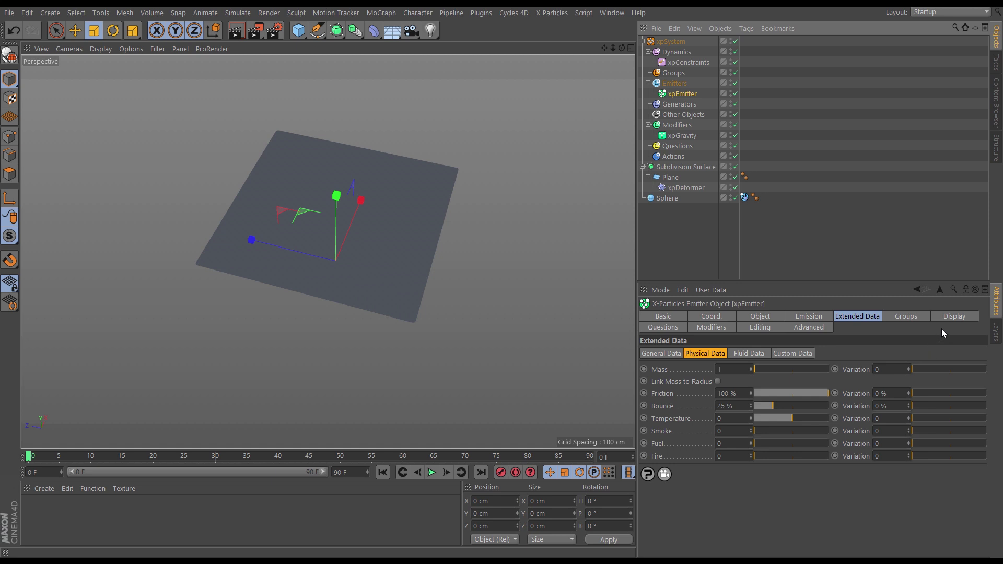
{"action": "left_click", "coordinate": [948, 319]}
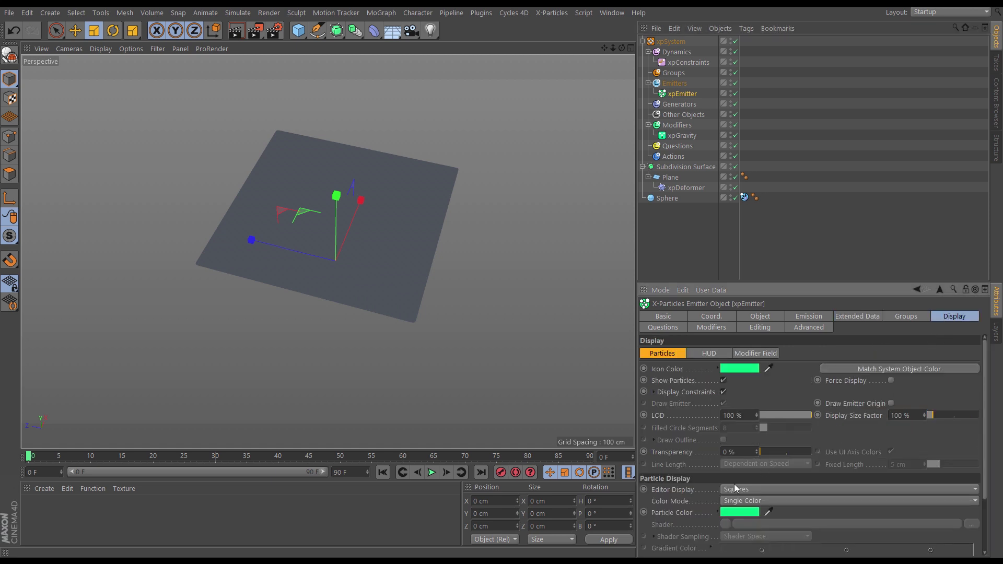
{"action": "left_click", "coordinate": [736, 489]}
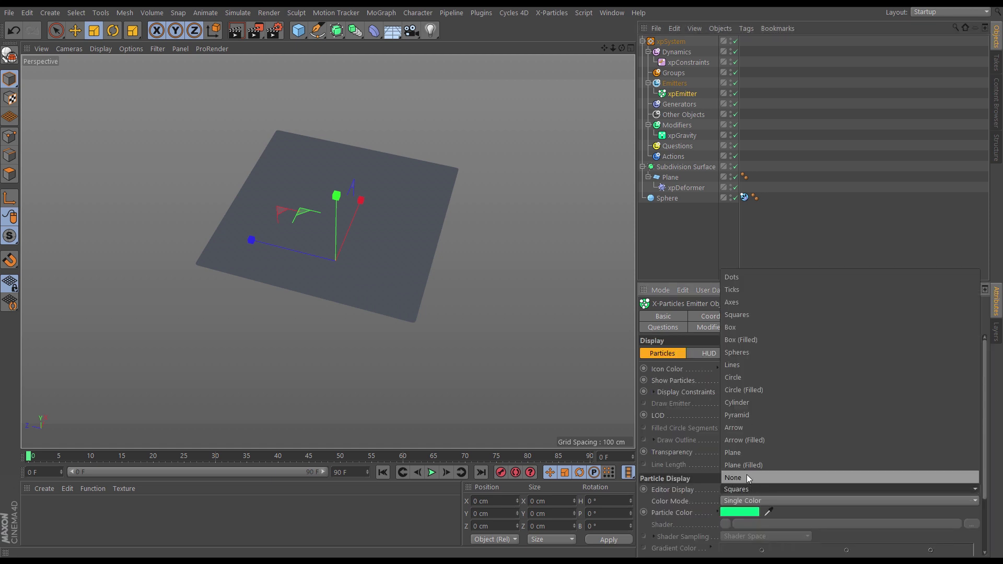
{"action": "left_click", "coordinate": [745, 381]}
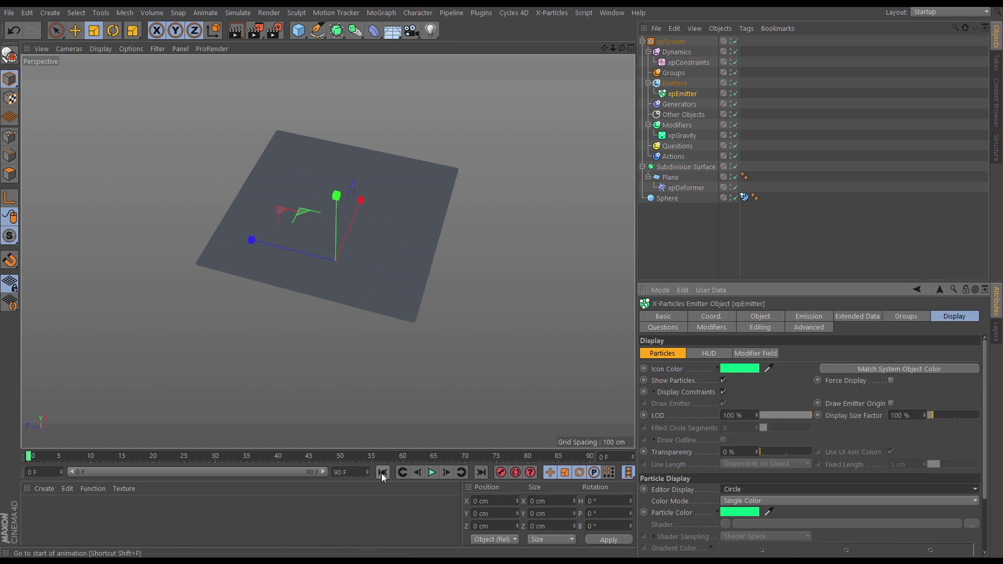
Advance to frame 1 and inspect the circle particles' spacing above the sphere.
{"action": "left_click", "coordinate": [447, 472]}
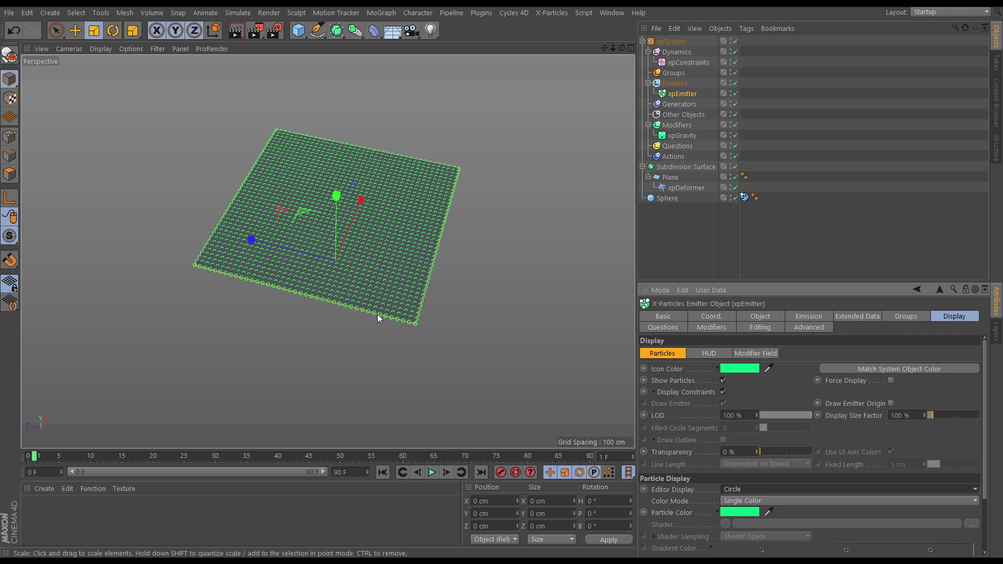
{"action": "scroll", "coordinate": [384, 320], "scroll_direction": "up", "scroll_amount": 10}
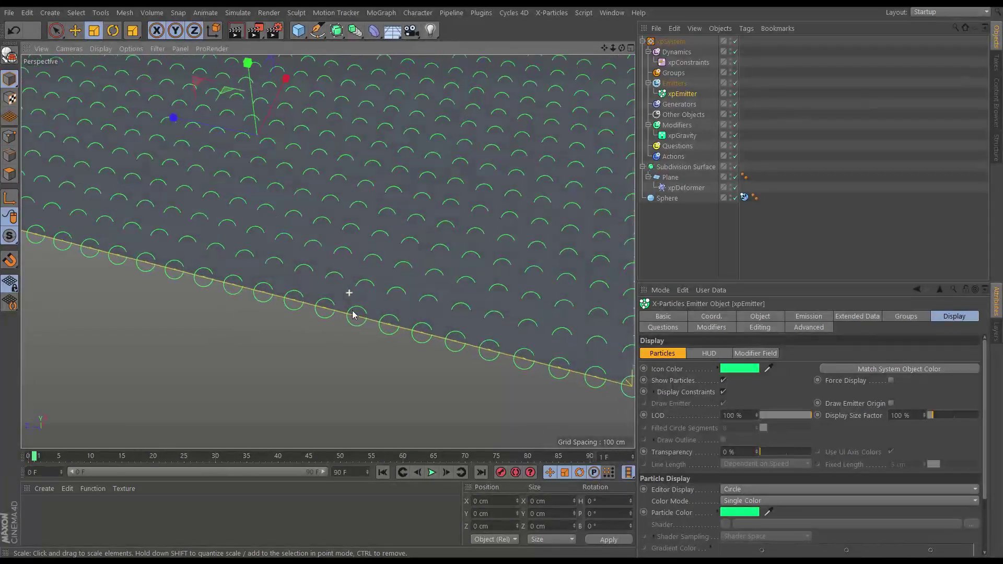
{"action": "left_click_drag", "start_coordinate": [353, 318], "coordinate": [306, 309], "text": "alt"}
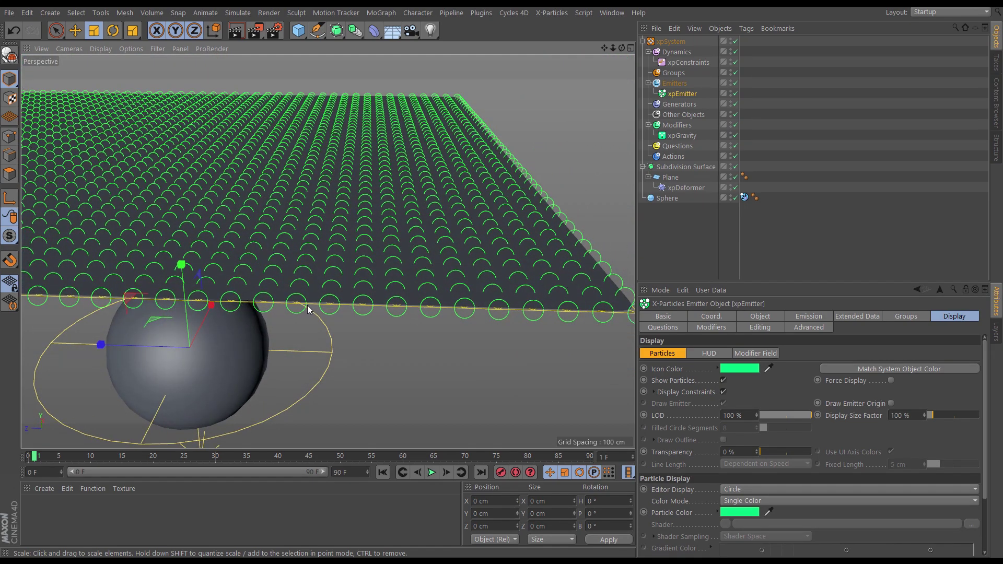
{"action": "left_click_drag", "start_coordinate": [346, 294], "coordinate": [316, 293], "text": "alt"}
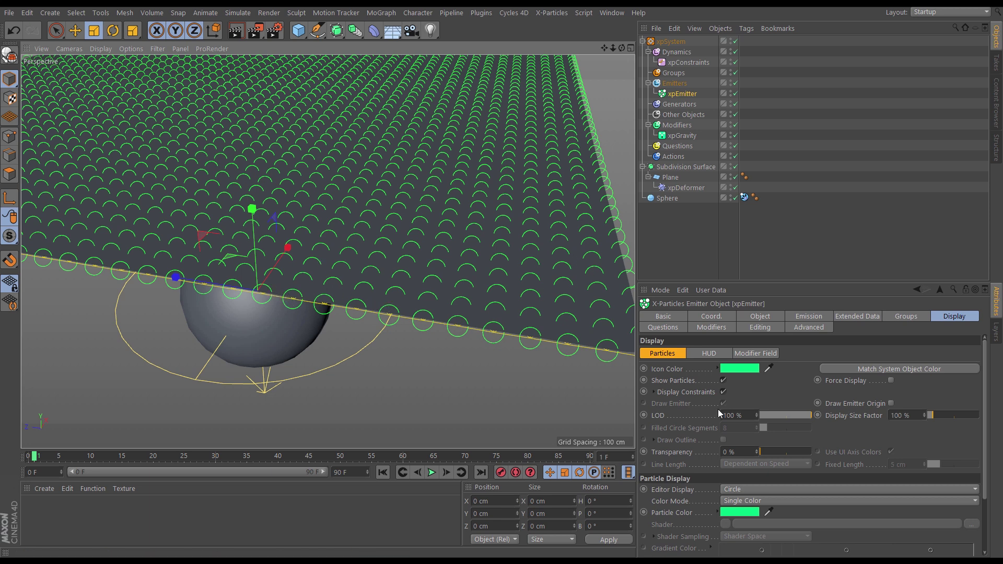
Set the xpEmitter's particle Radius to 5 cm and view the overlapping circles at frame 1.
{"action": "left_click", "coordinate": [805, 317]}
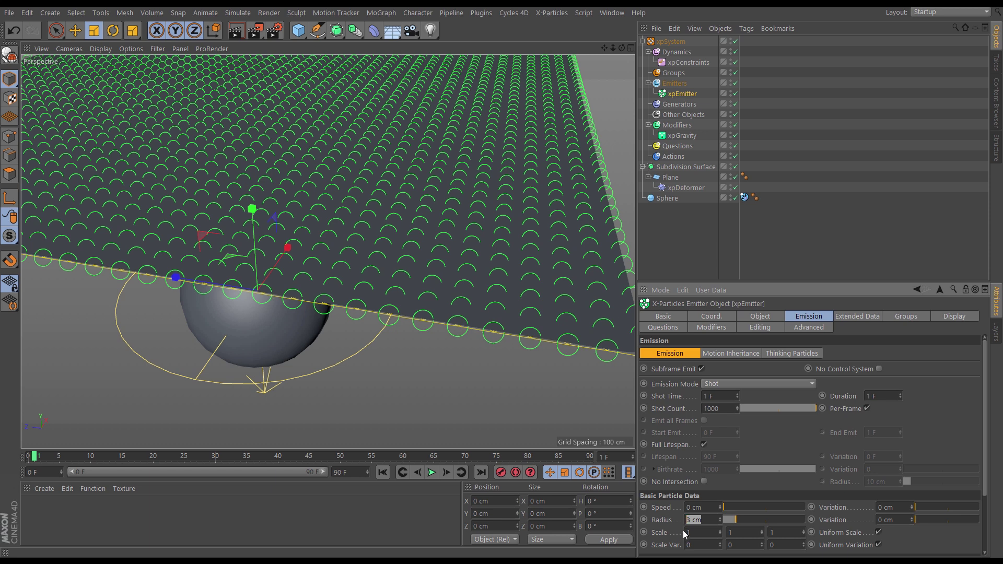
{"action": "type", "text": "5"}
{"action": "key", "text": "Return"}
{"action": "left_click", "coordinate": [382, 473]}
{"action": "left_click", "coordinate": [446, 473]}
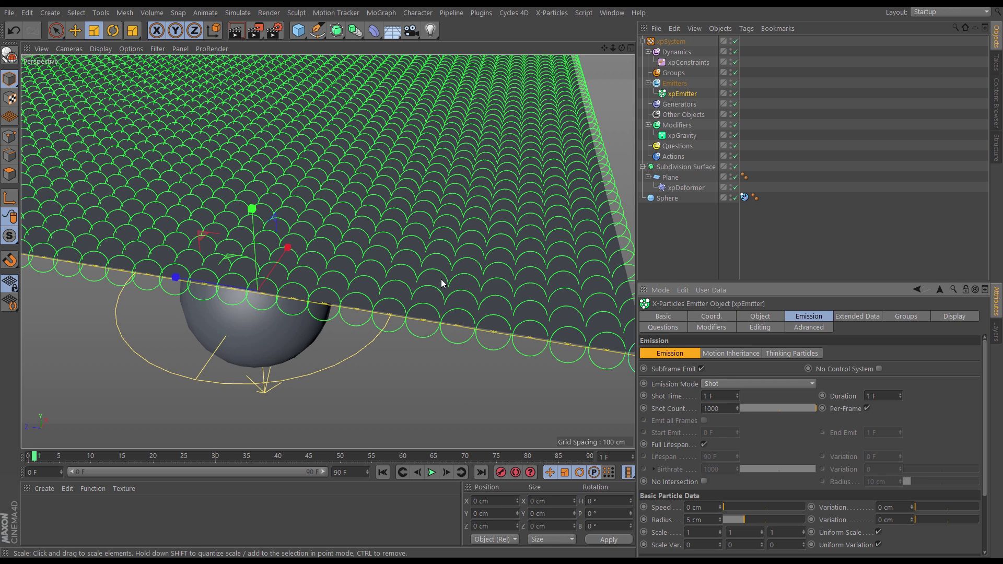
{"action": "scroll", "coordinate": [445, 273], "scroll_direction": "down", "scroll_amount": 10}
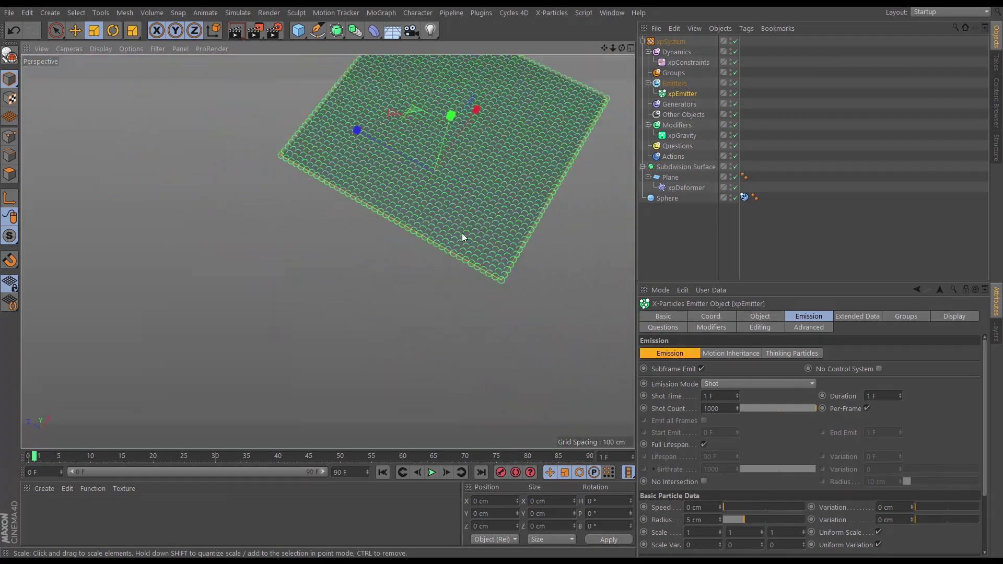
{"action": "left_click_drag", "start_coordinate": [447, 240], "coordinate": [490, 232], "text": "alt"}
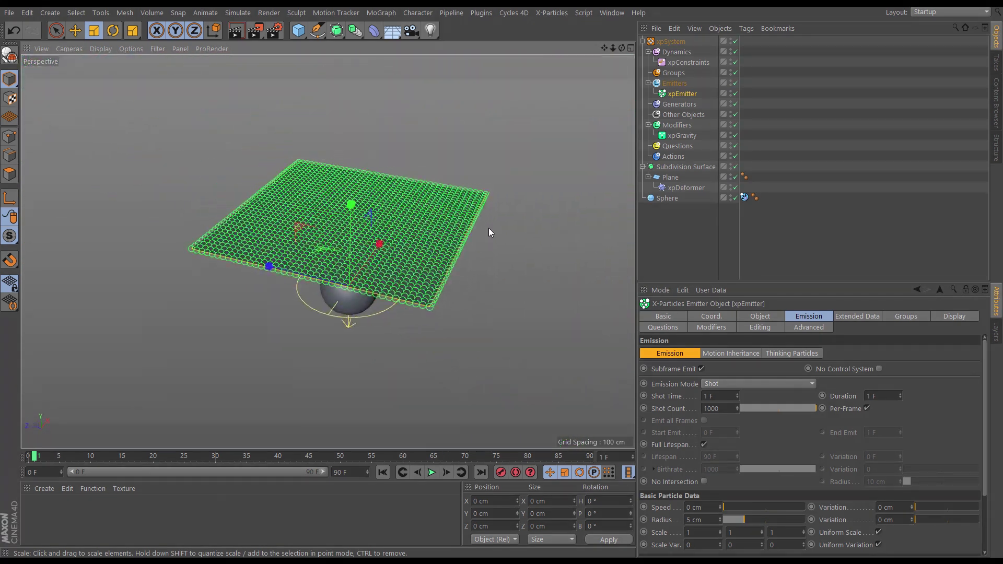
Hide the xpEmitter's particles in the viewport and play the cloth simulation.
{"action": "left_click", "coordinate": [730, 93]}
{"action": "left_click", "coordinate": [383, 473]}
{"action": "left_click", "coordinate": [433, 477]}
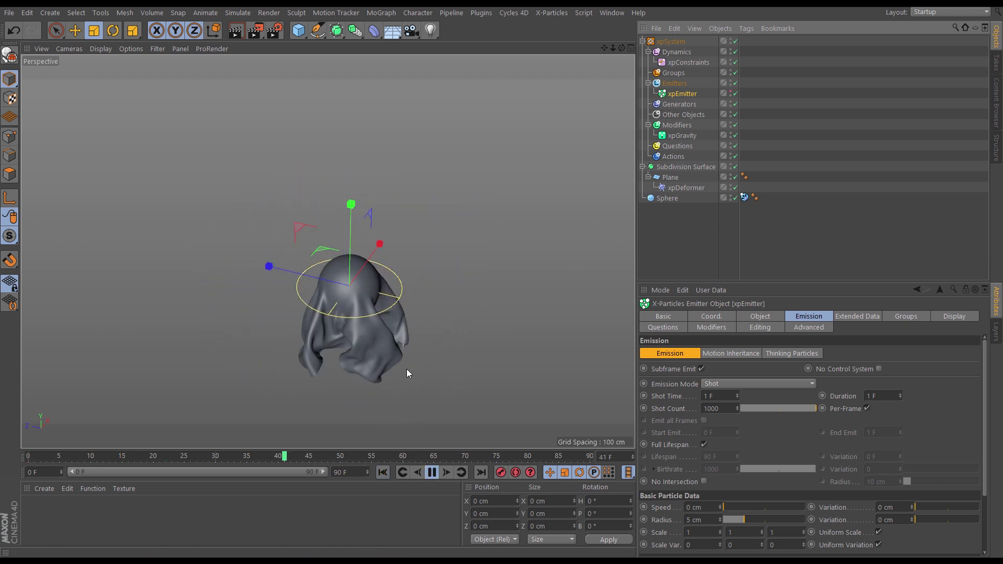
{"action": "mouse_move", "coordinate": [405, 369]}
{"action": "left_mouse_down", "text": "alt"}
{"action": "mouse_move", "coordinate": [368, 321]}
{"action": "mouse_move", "coordinate": [403, 284]}
{"action": "mouse_move", "coordinate": [396, 350]}
{"action": "mouse_move", "coordinate": [330, 332]}
{"action": "mouse_move", "coordinate": [372, 335]}
{"action": "mouse_move", "coordinate": [397, 364]}
{"action": "left_mouse_up", "text": "alt"}
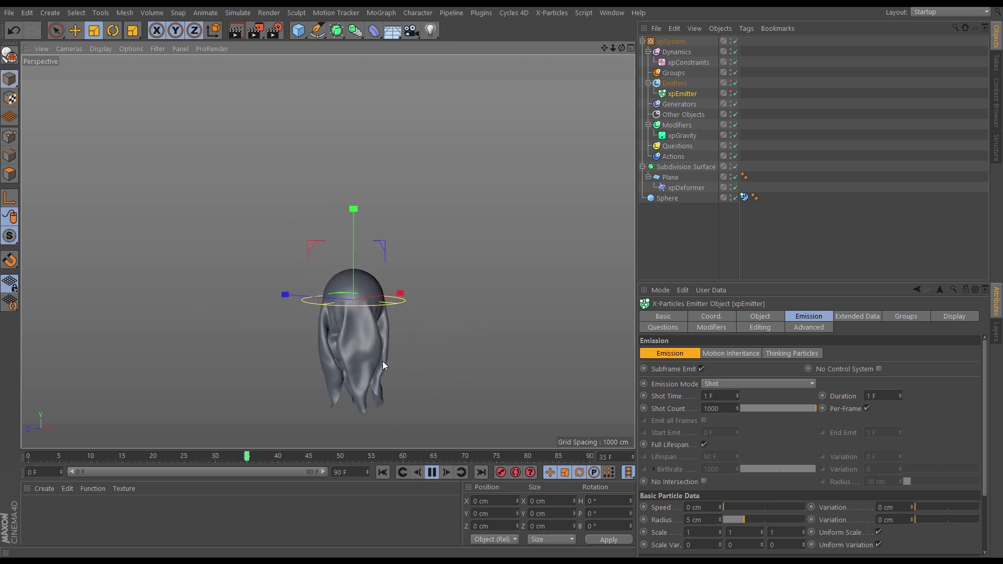
{"action": "left_click_drag", "start_coordinate": [361, 292], "coordinate": [363, 281], "text": "alt"}
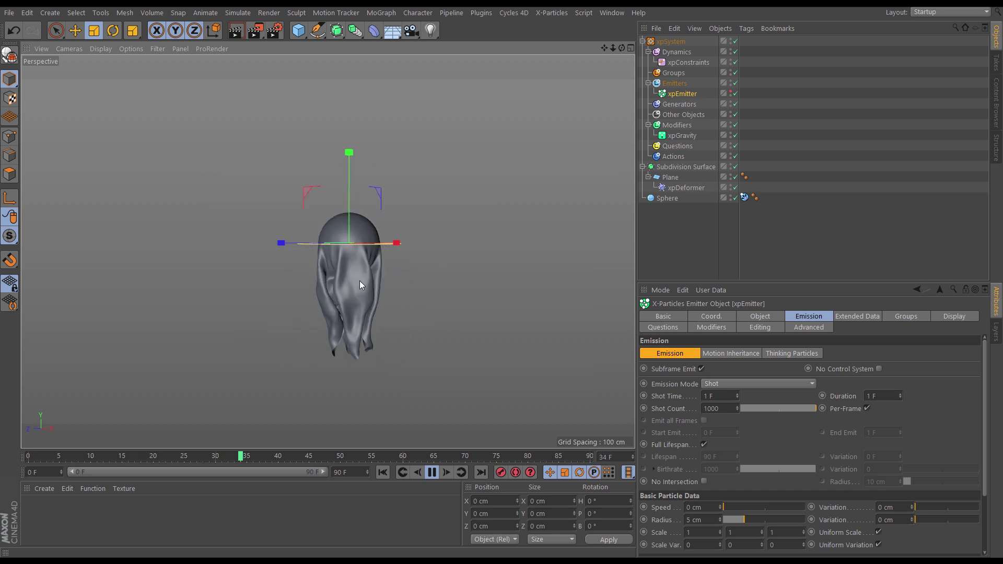
Select xpConstraints and inspect the draped cloth from both sides.
{"action": "left_click", "coordinate": [688, 63]}
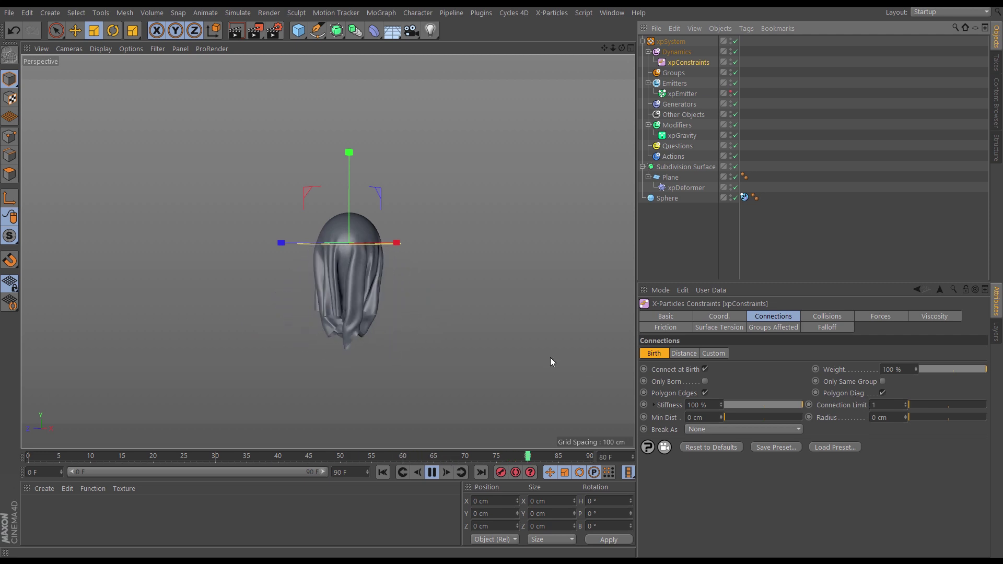
{"action": "left_click_drag", "start_coordinate": [383, 259], "coordinate": [501, 253], "text": "alt"}
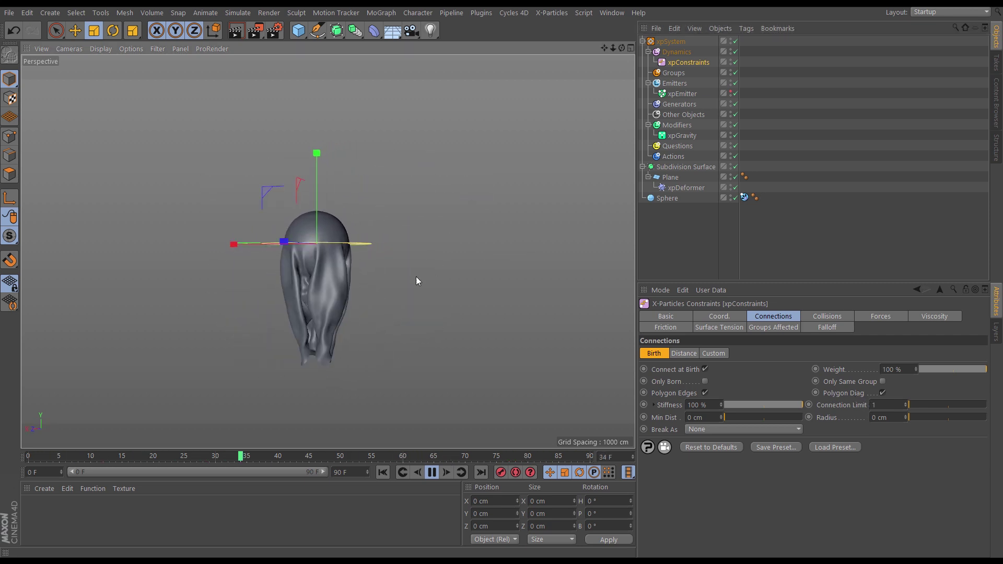
{"action": "left_click_drag", "start_coordinate": [336, 249], "coordinate": [389, 256], "text": "alt"}
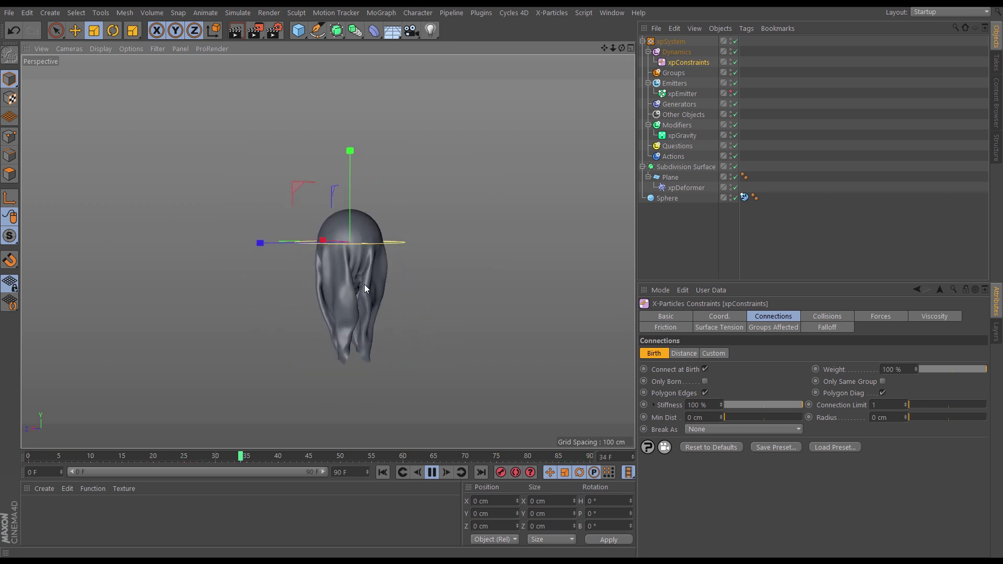